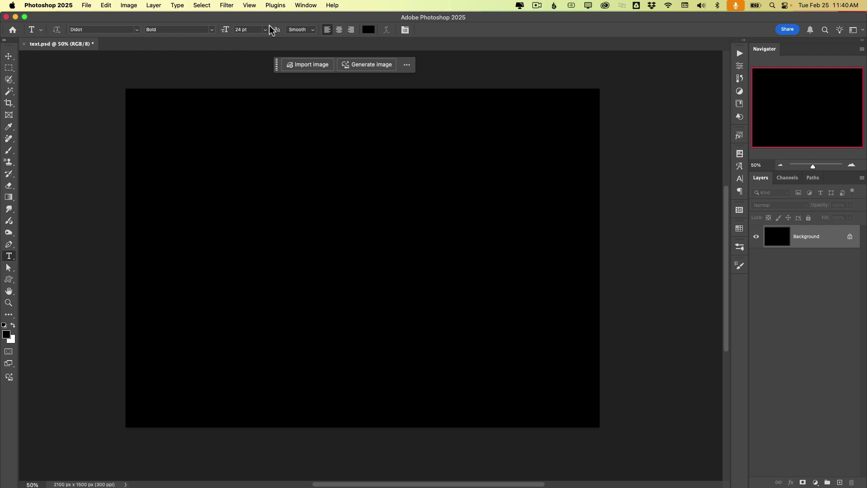
Check the panel list without changes, then set a cyan text colour in the Color Picker.
{"action": "left_click", "coordinate": [306, 6]}
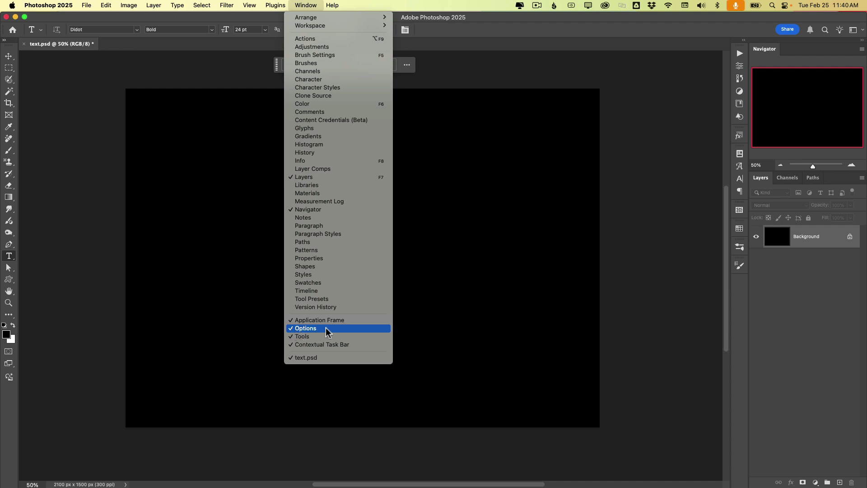
{"action": "left_click", "coordinate": [432, 4]}
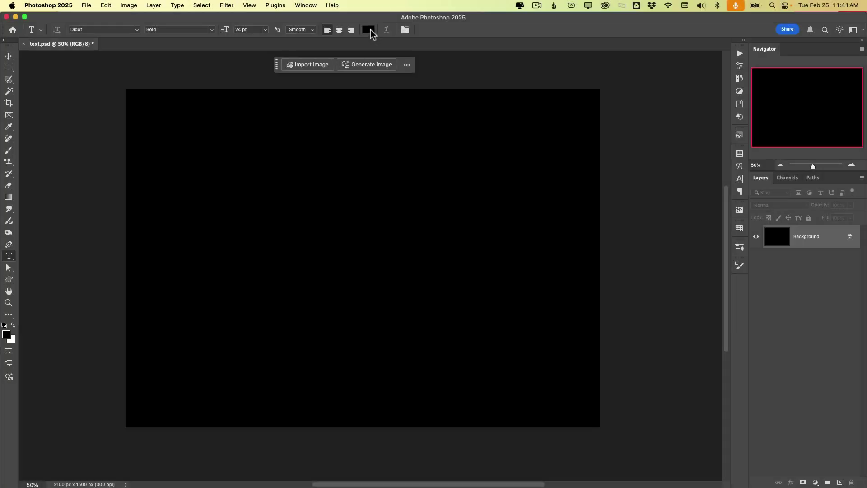
{"action": "left_click", "coordinate": [368, 30]}
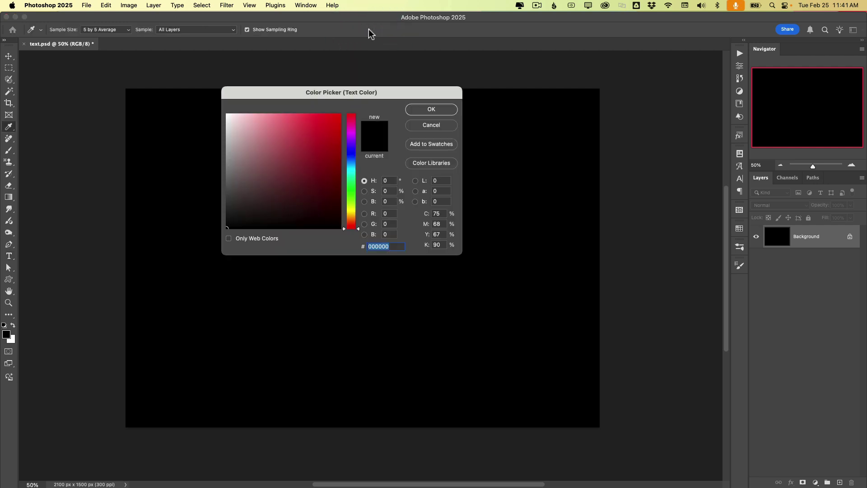
{"action": "left_click", "coordinate": [350, 166]}
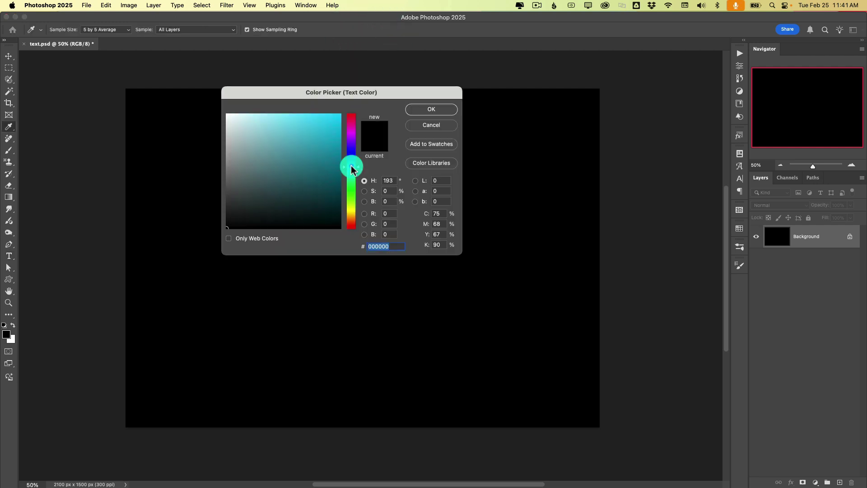
{"action": "left_click", "coordinate": [318, 121]}
{"action": "left_click", "coordinate": [423, 108]}
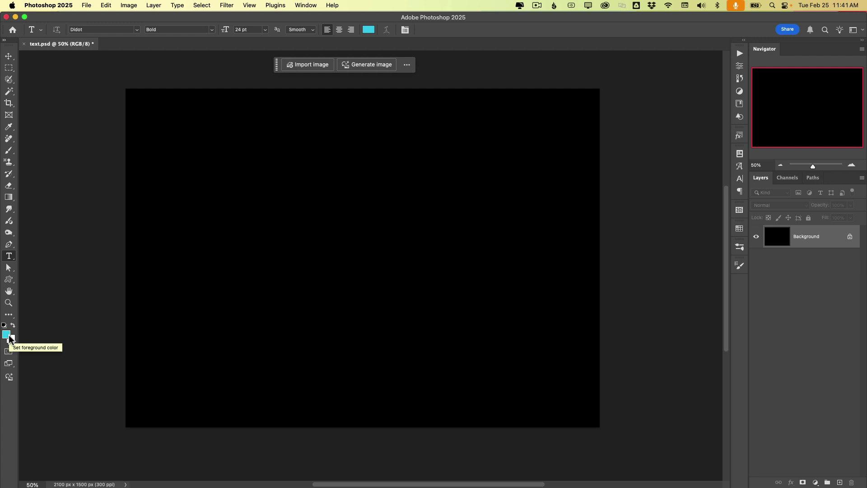
Cancel the stray text layer and reset then swap colours so white is the foreground.
{"action": "left_click", "coordinate": [335, 115]}
{"action": "key", "text": "Escape"}
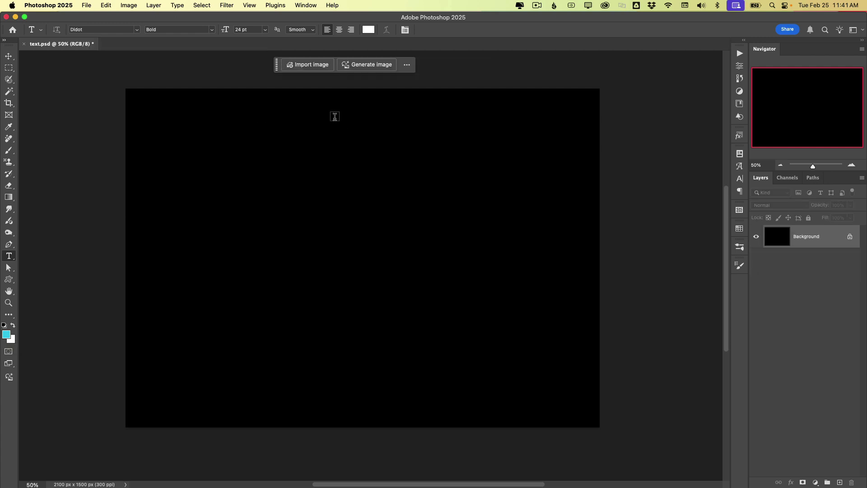
{"action": "key", "text": "d"}
{"action": "key", "text": "x"}
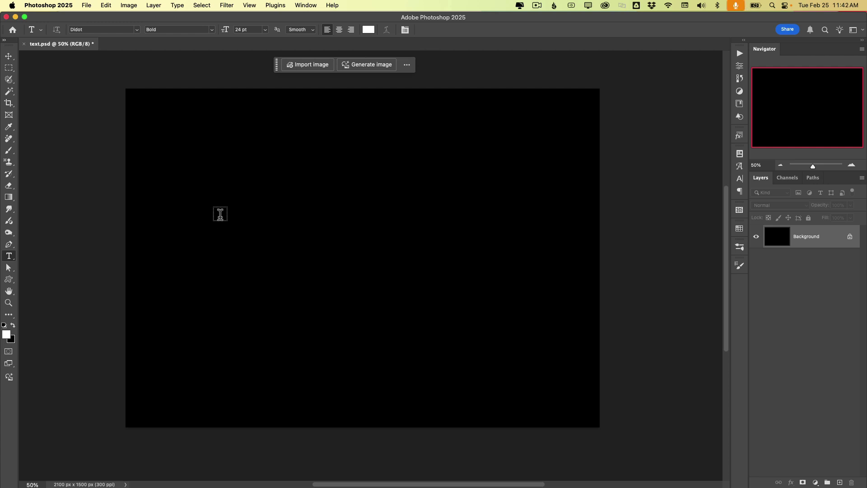
Draw a paragraph text box, replace the placeholder with the pasted paragraph, and widen the box.
{"action": "left_click_drag", "start_coordinate": [221, 217], "coordinate": [512, 365]}
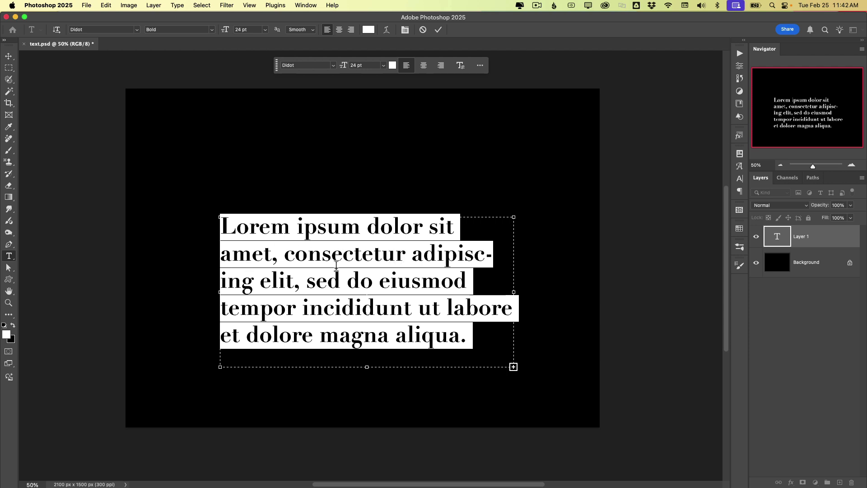
{"action": "key", "text": "BackSpace"}
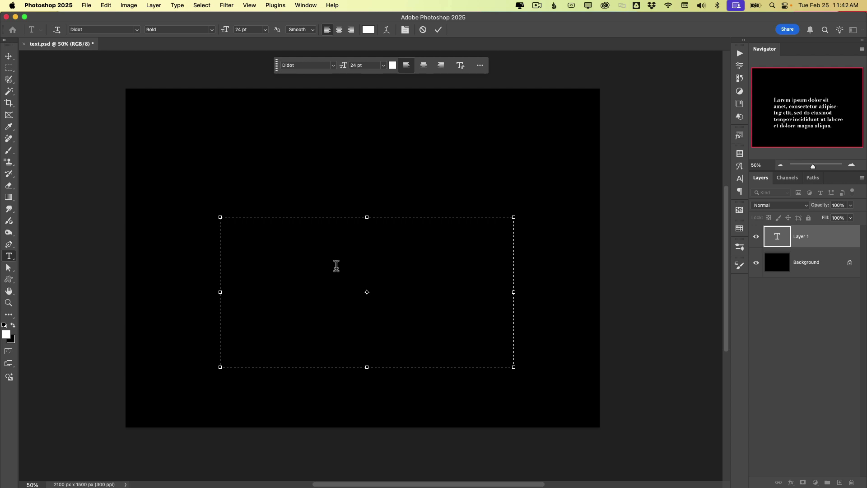
{"action": "type", "text": "This is a paragraph. It’s created by clicking-and-dragging to draw a text box, which automatically wraps the text as you type."}
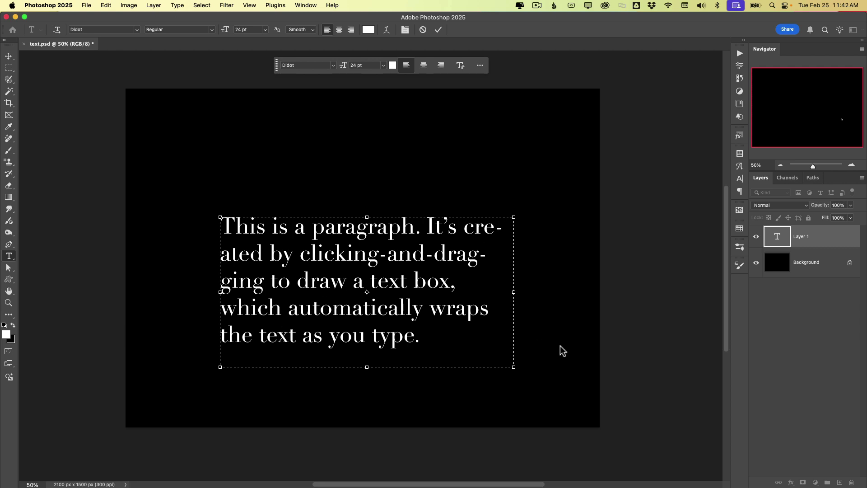
{"action": "left_click_drag", "start_coordinate": [514, 366], "coordinate": [539, 359]}
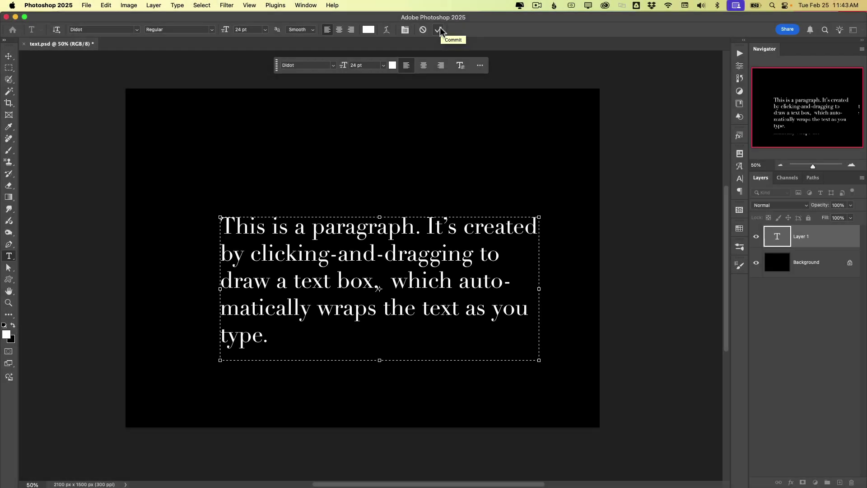
Commit the paragraph and move its layer slightly up and to the left.
{"action": "left_click", "coordinate": [440, 30]}
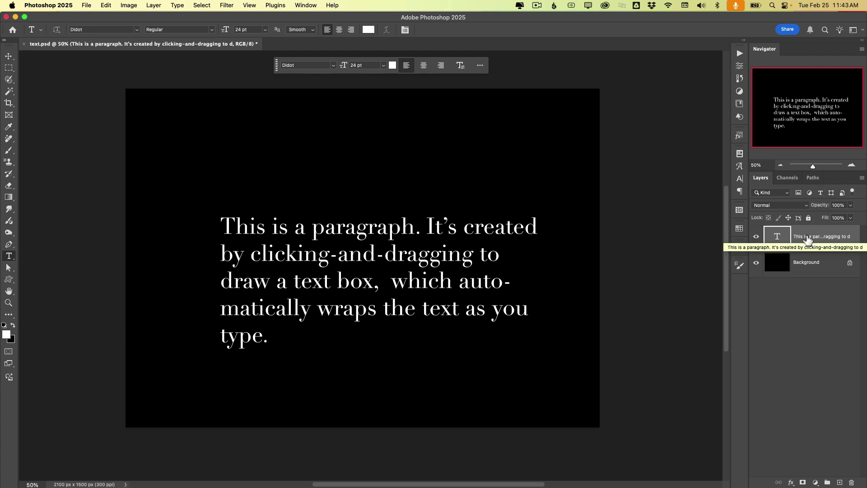
{"action": "left_click", "coordinate": [756, 236]}
{"action": "left_click", "coordinate": [756, 236]}
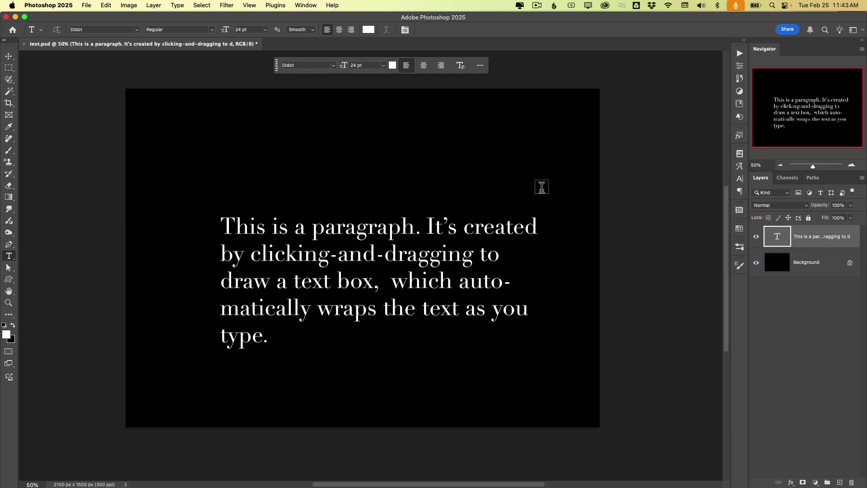
{"action": "key", "text": "v"}
{"action": "mouse_move", "coordinate": [437, 249]}
{"action": "left_mouse_down"}
{"action": "mouse_move", "coordinate": [360, 135]}
{"action": "mouse_move", "coordinate": [381, 152]}
{"action": "mouse_move", "coordinate": [391, 269]}
{"action": "mouse_move", "coordinate": [451, 214]}
{"action": "mouse_move", "coordinate": [449, 228]}
{"action": "mouse_move", "coordinate": [430, 239]}
{"action": "left_mouse_up"}
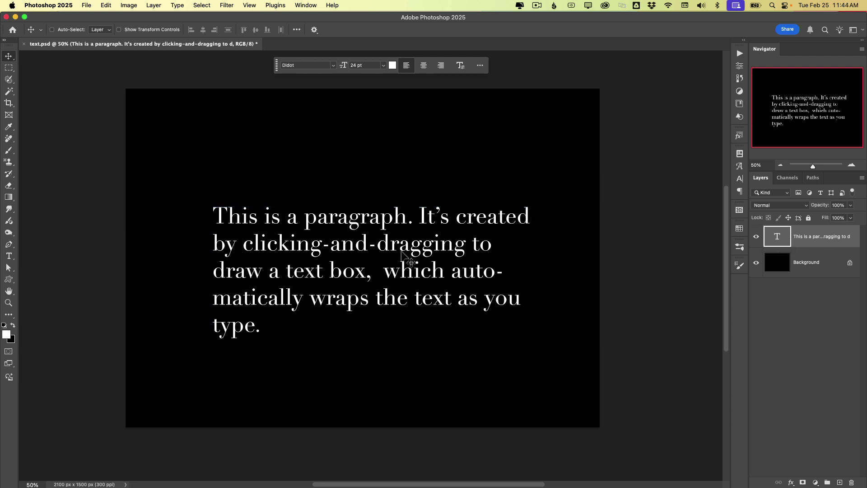
Narrow the paragraph's text box so it rewraps into five lines, then commit.
{"action": "key", "text": "t"}
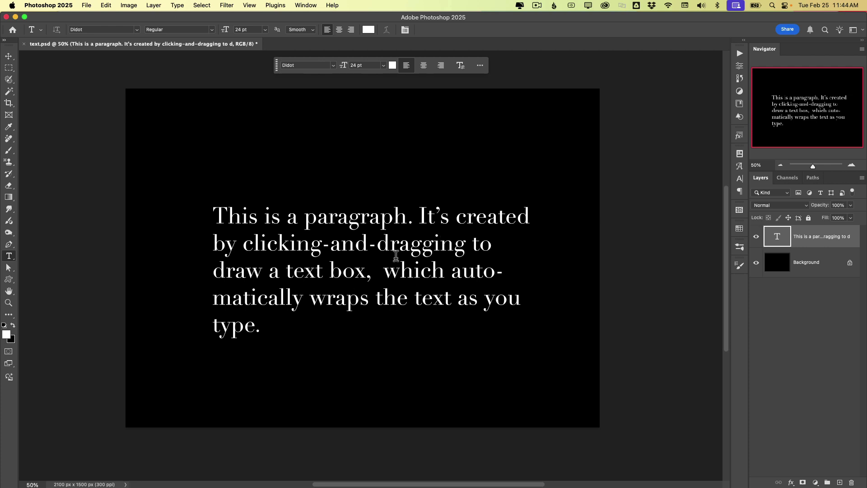
{"action": "left_click", "coordinate": [376, 273]}
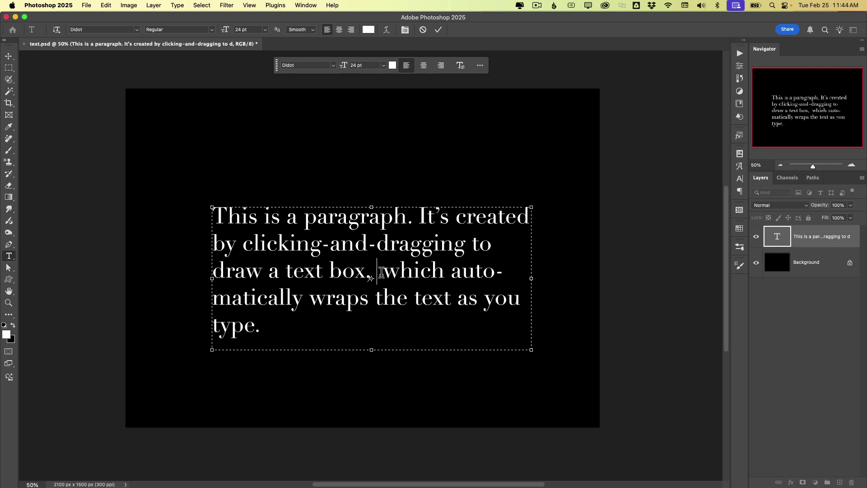
{"action": "type", "text": "asdfasdf"}
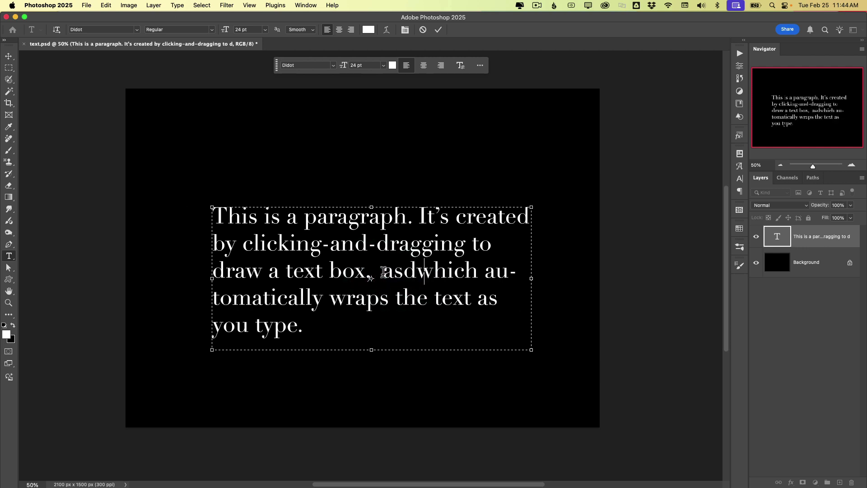
{"action": "key", "text": "BackSpace"}
{"action": "key", "text": "BackSpace"}
{"action": "key", "text": "BackSpace"}
{"action": "key", "text": "BackSpace"}
{"action": "key", "text": "BackSpace"}
{"action": "key", "text": "BackSpace"}
{"action": "key", "text": "BackSpace"}
{"action": "key", "text": "BackSpace"}
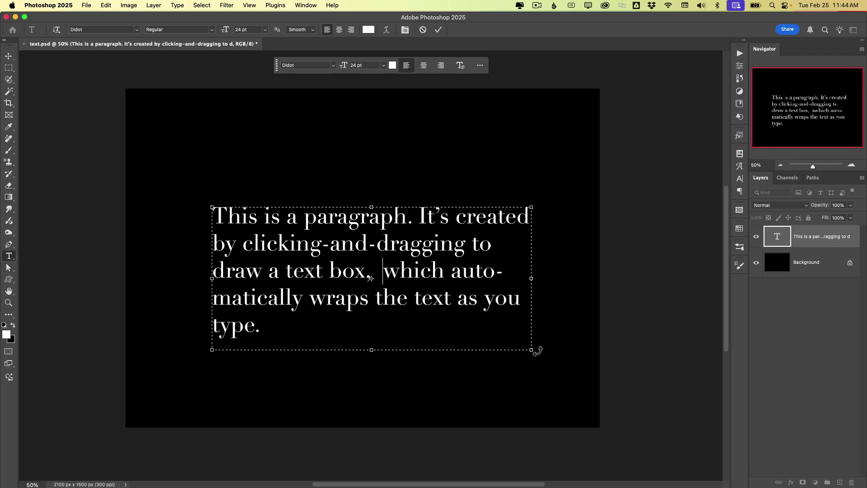
{"action": "left_click_drag", "start_coordinate": [531, 350], "coordinate": [497, 364]}
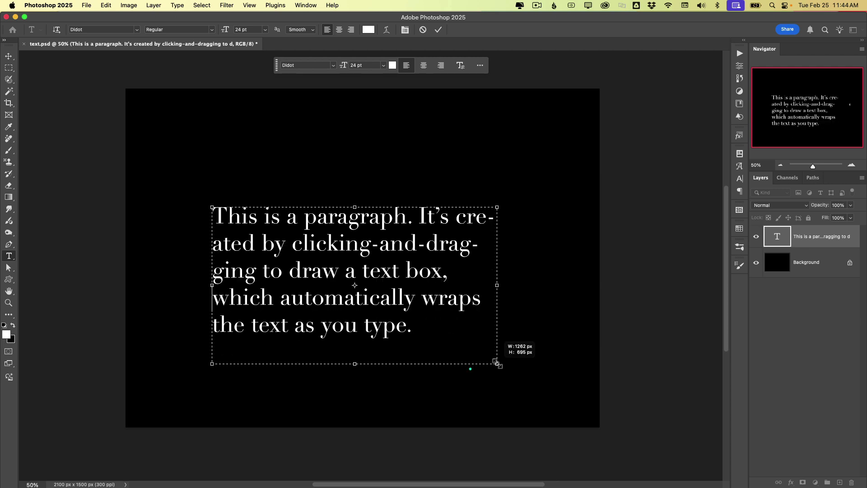
{"action": "left_click", "coordinate": [438, 32]}
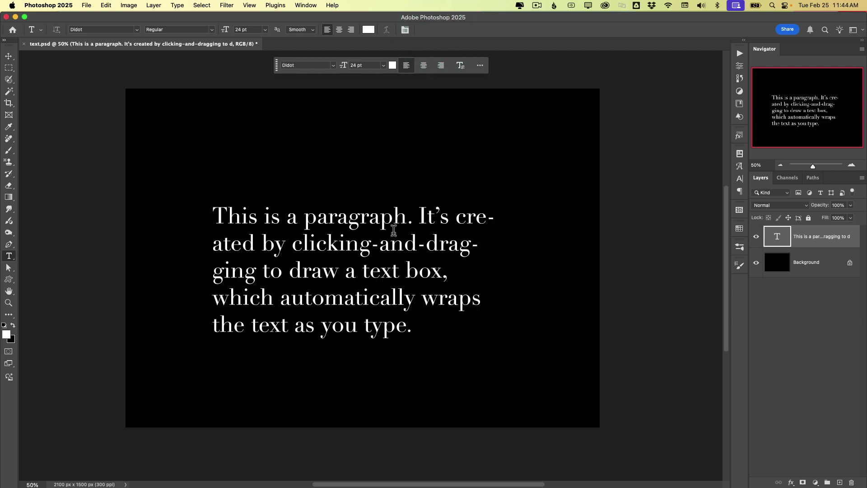
Type the headline 'This is a Headline' above the paragraph, remove stray letters, and commit.
{"action": "left_click", "coordinate": [298, 232]}
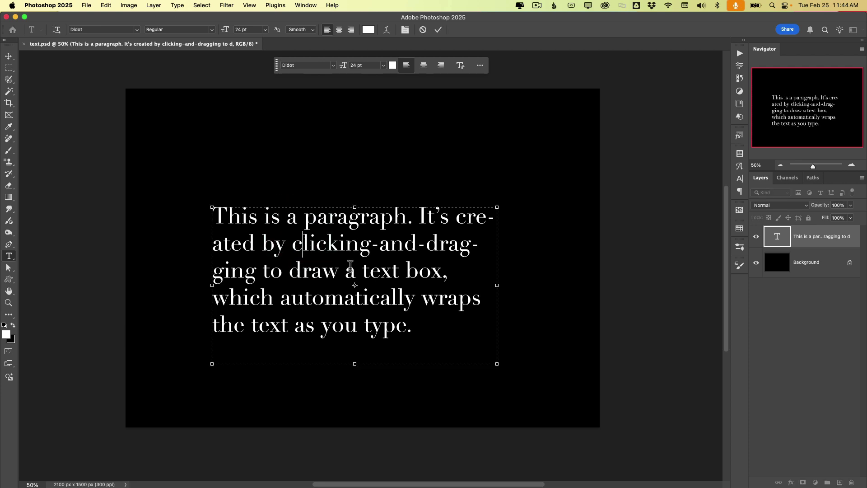
{"action": "key", "text": "Escape"}
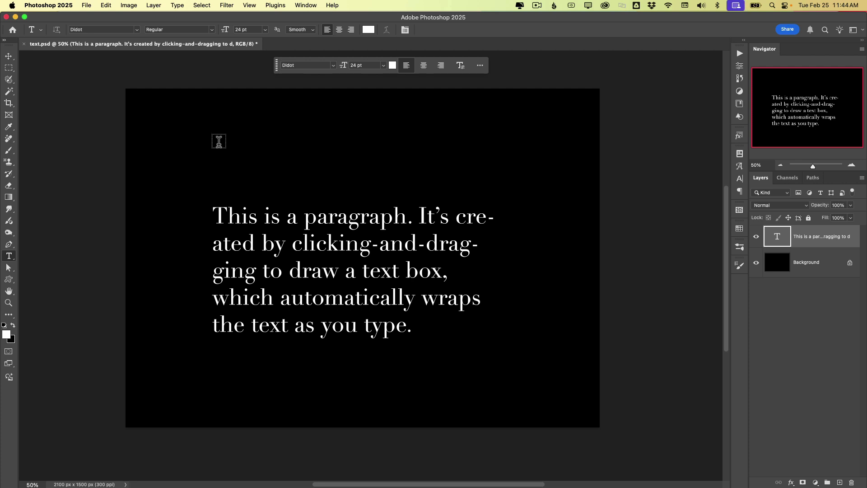
{"action": "left_click", "coordinate": [218, 142]}
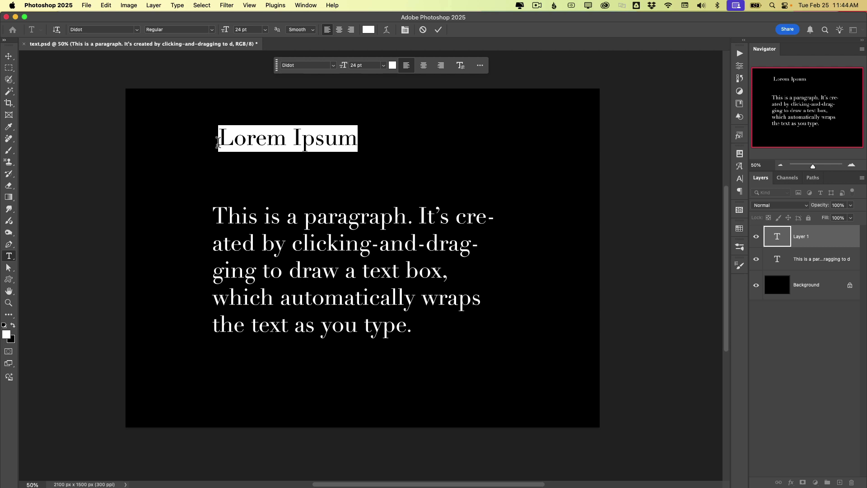
{"action": "type", "text": "This"}
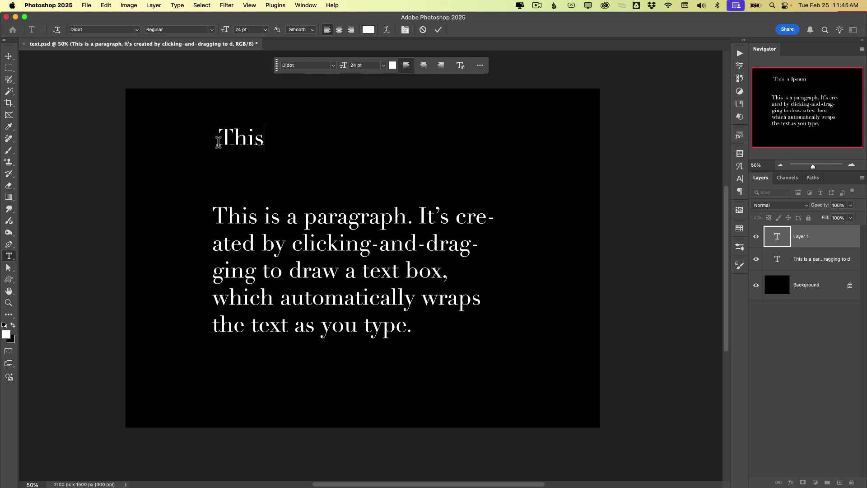
{"action": "type", "text": " is a Headline"}
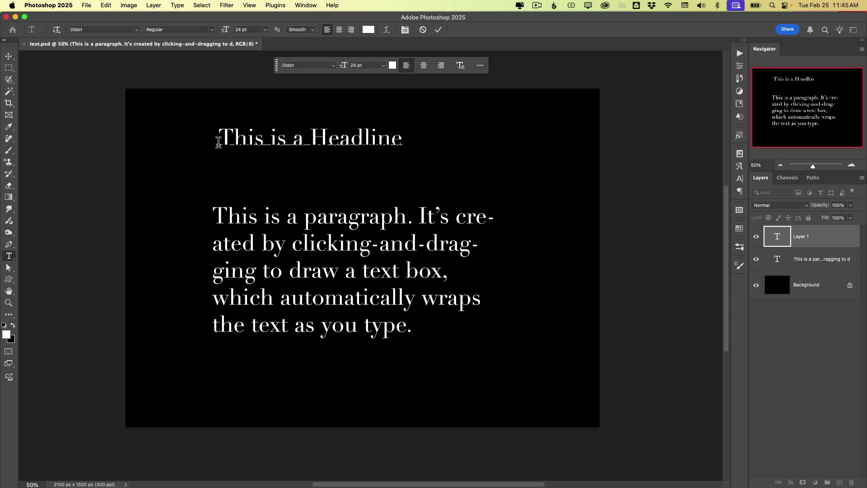
{"action": "type", "text": "lksjflask"}
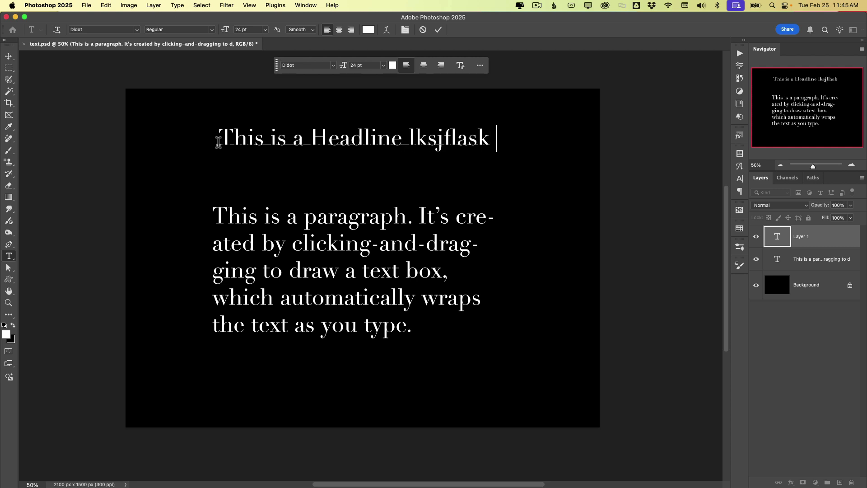
{"action": "type", "text": "jd'aldkjflass"}
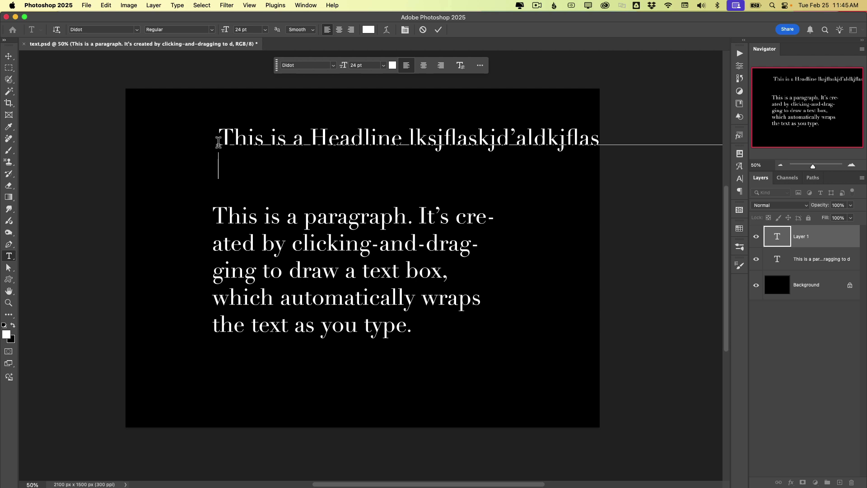
{"action": "type", "text": "jdkflalskfjslfkjsdlfkjlsdfj"}
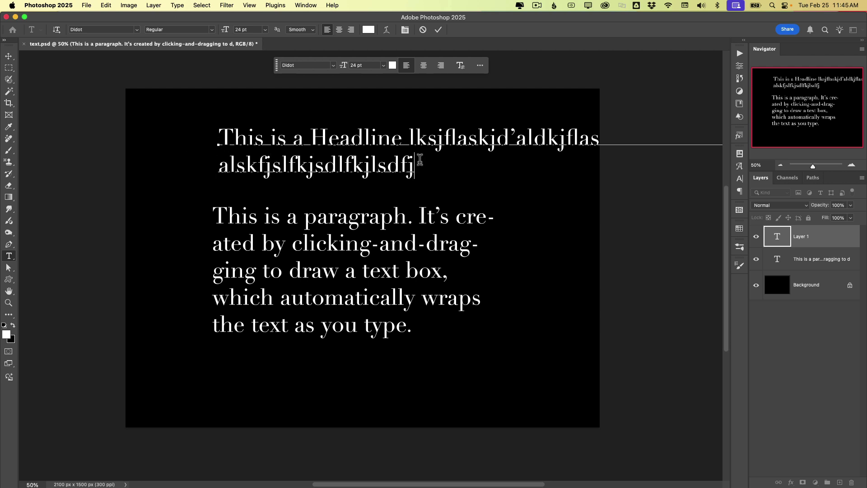
{"action": "left_click_drag", "start_coordinate": [420, 164], "coordinate": [409, 142]}
{"action": "key", "text": "BackSpace"}
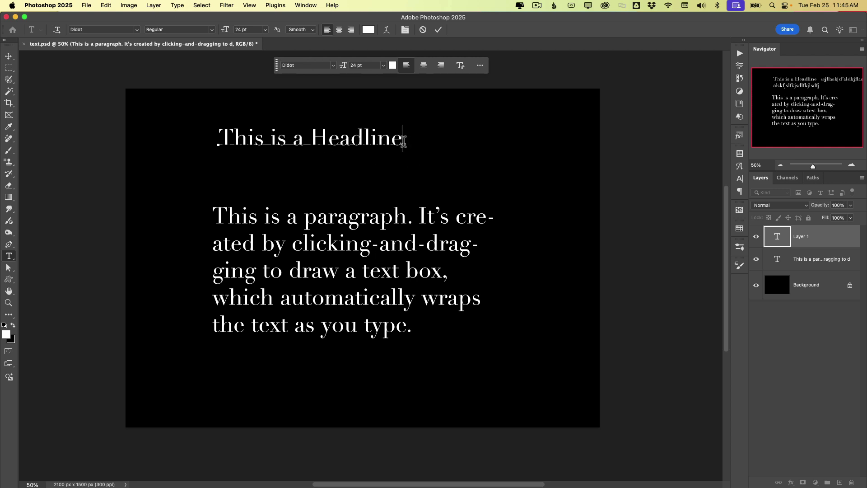
{"action": "left_click", "coordinate": [439, 30]}
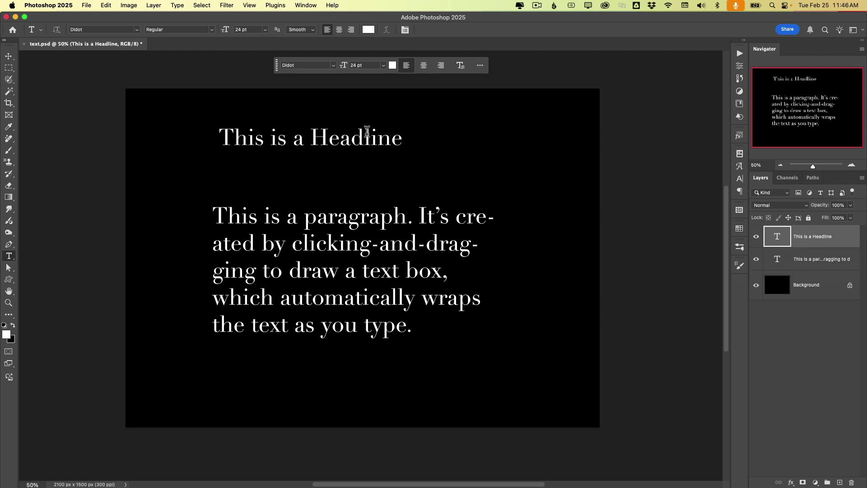
Scale the headline up to 36.5 pt and move it down-left, aligned above the paragraph.
{"action": "left_click", "coordinate": [815, 262]}
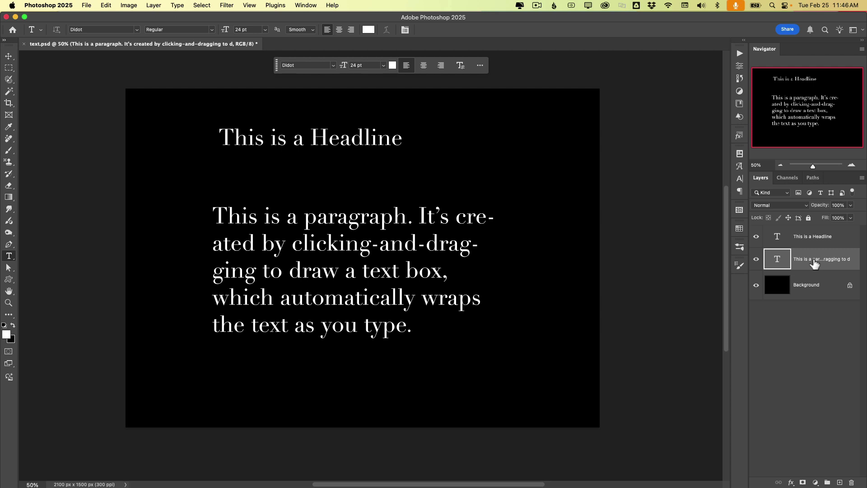
{"action": "left_click", "coordinate": [814, 240]}
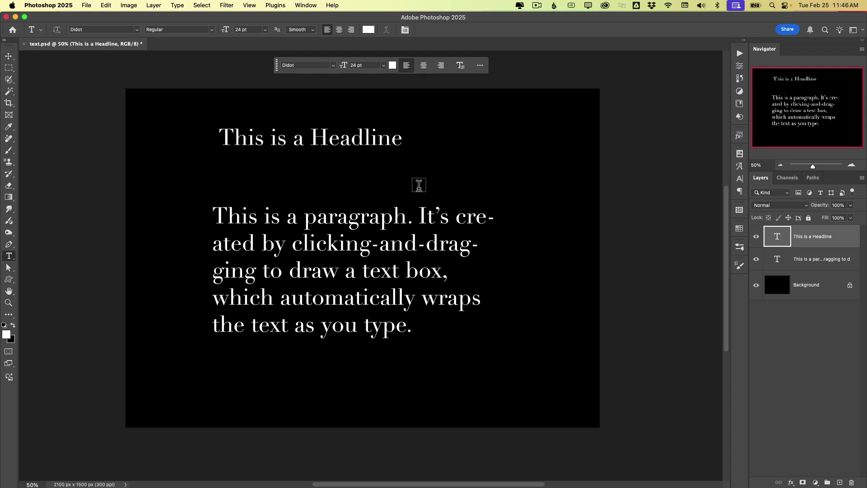
{"action": "key", "text": "super+t"}
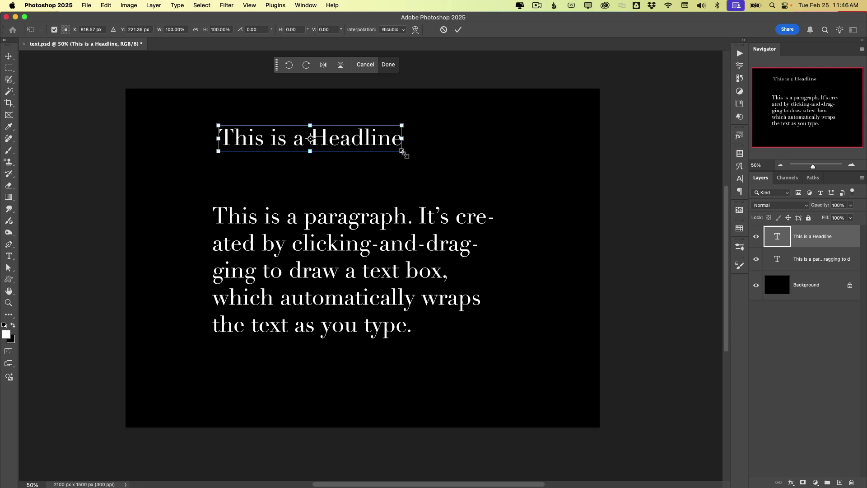
{"action": "left_click_drag", "start_coordinate": [403, 153], "coordinate": [498, 183]}
{"action": "left_click_drag", "start_coordinate": [469, 148], "coordinate": [461, 171]}
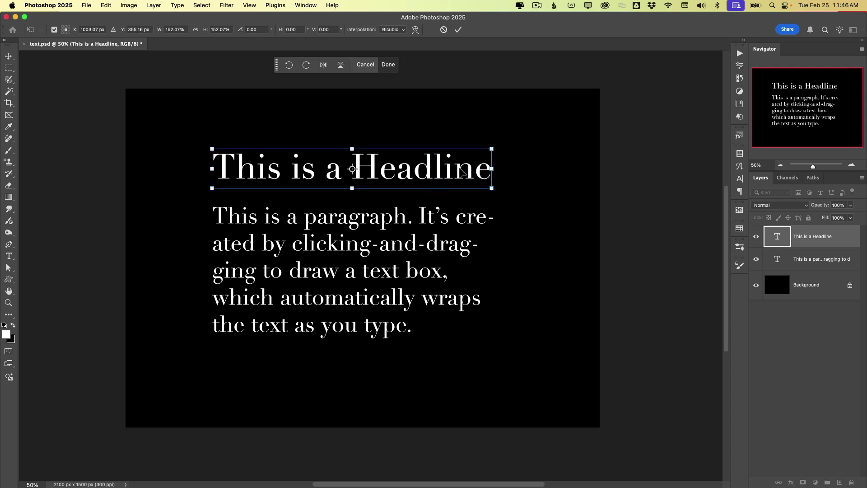
{"action": "key", "text": "Return"}
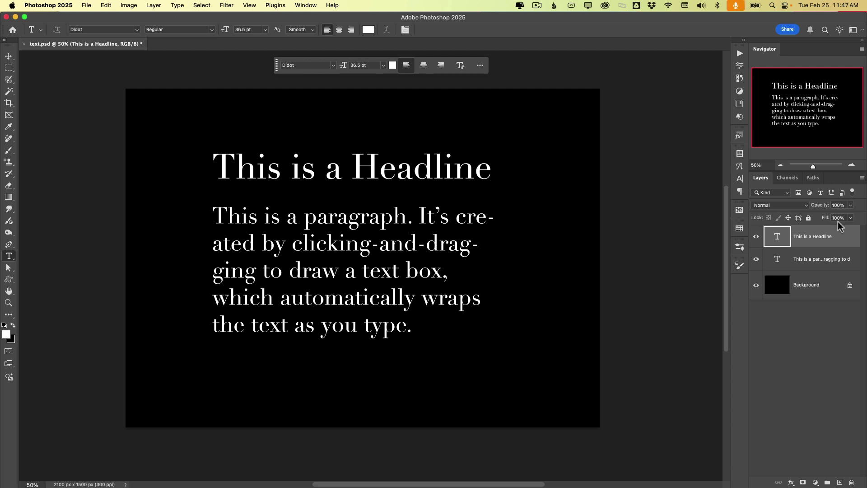
Set the paragraph layer's font size to 18 pt and return to editing its text.
{"action": "left_click", "coordinate": [816, 260]}
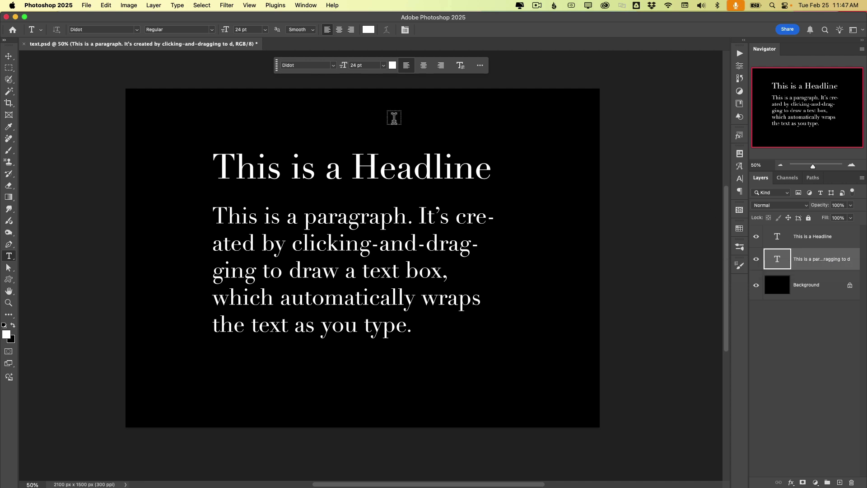
{"action": "left_click", "coordinate": [265, 30]}
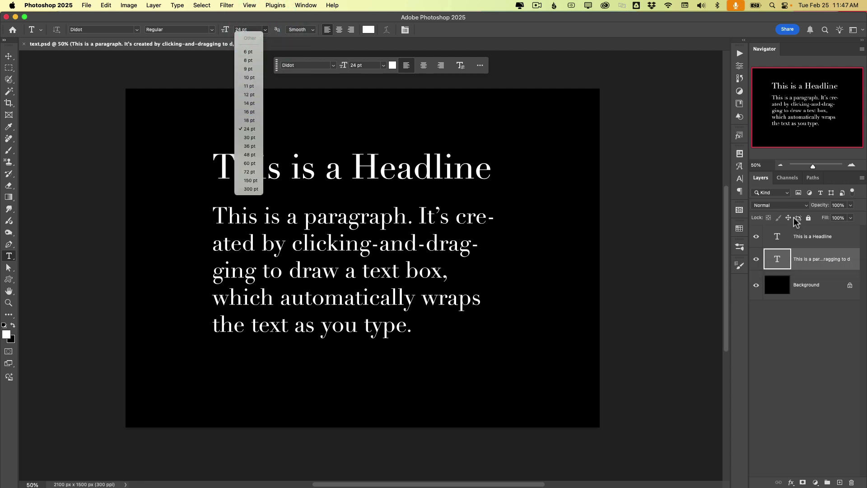
{"action": "left_click", "coordinate": [256, 121]}
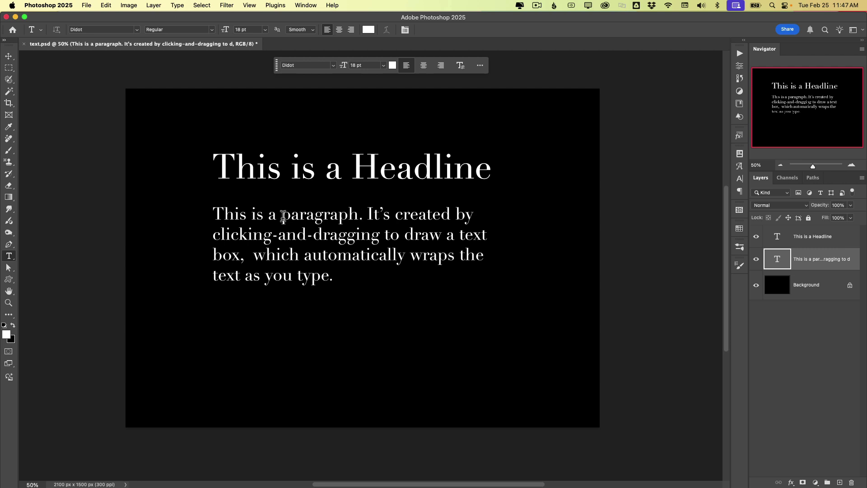
{"action": "left_click", "coordinate": [283, 217]}
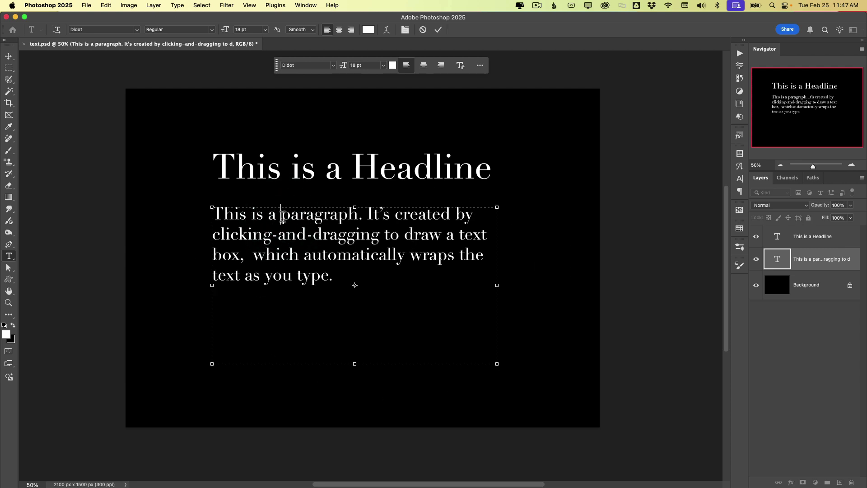
Italicize the word 'paragraph.' in the body text and commit the edit.
{"action": "left_click_drag", "start_coordinate": [283, 218], "coordinate": [361, 218]}
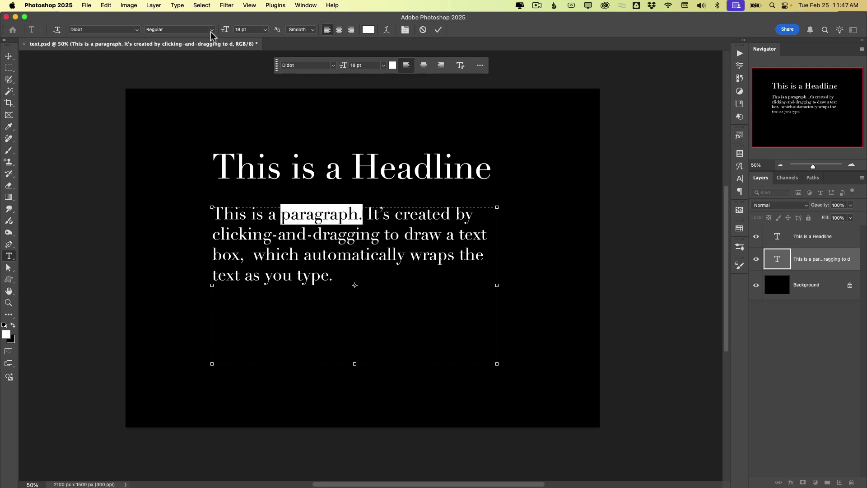
{"action": "left_click", "coordinate": [211, 31]}
{"action": "left_click", "coordinate": [202, 49]}
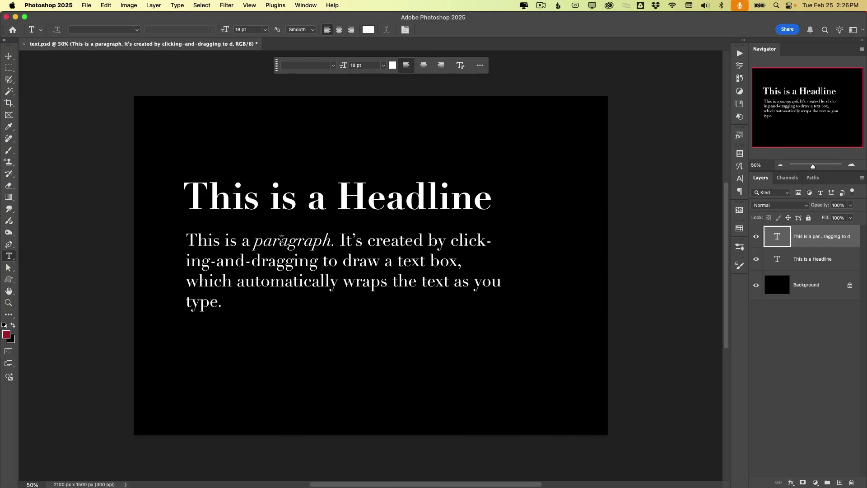
{"action": "left_click", "coordinate": [370, 260]}
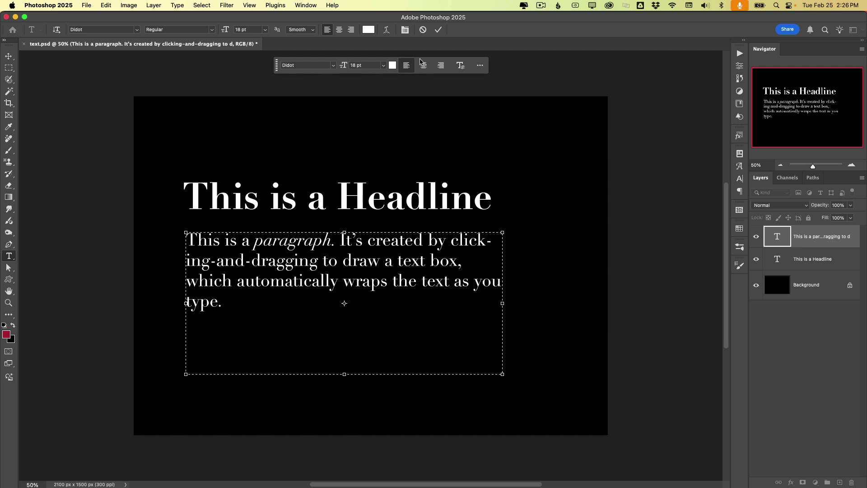
{"action": "left_click", "coordinate": [422, 30]}
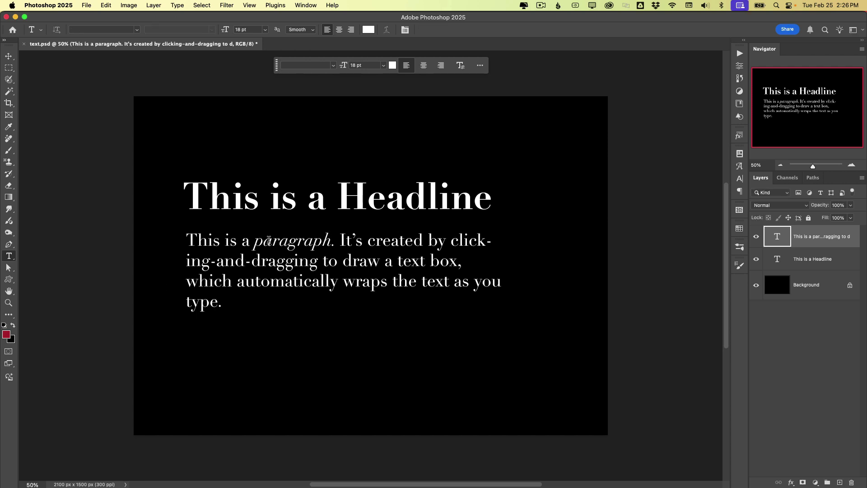
{"action": "left_click", "coordinate": [249, 252]}
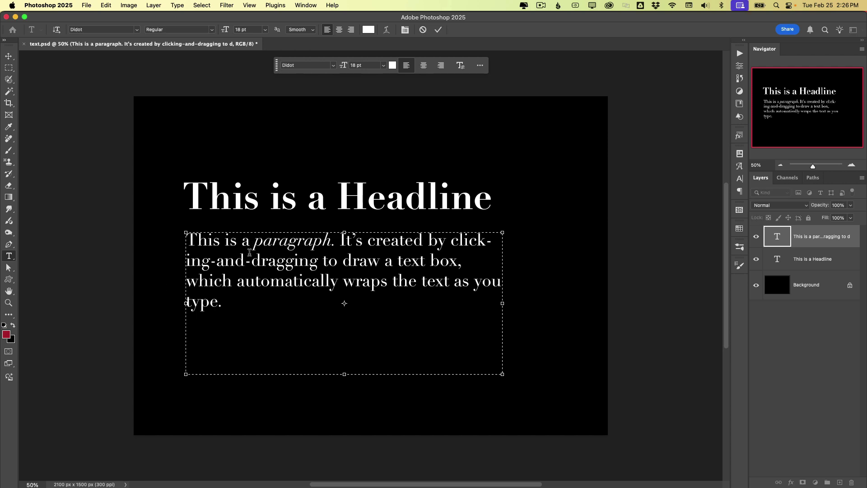
{"action": "key", "text": "Escape"}
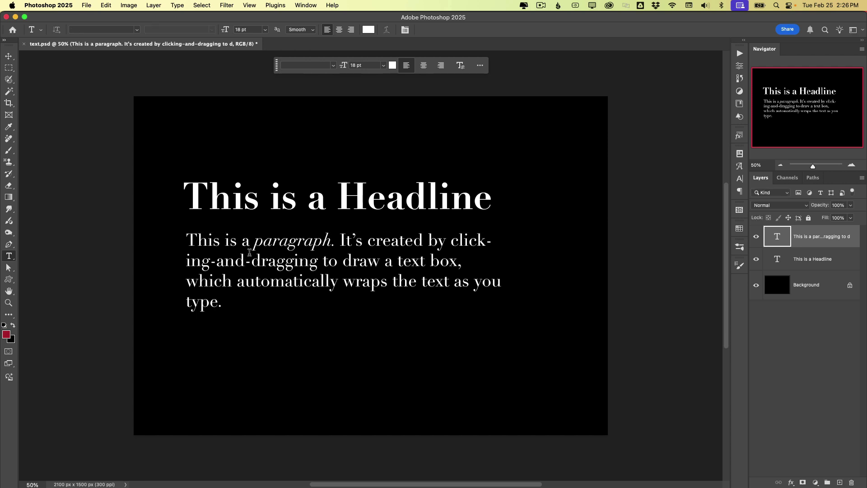
{"action": "left_click", "coordinate": [254, 228]}
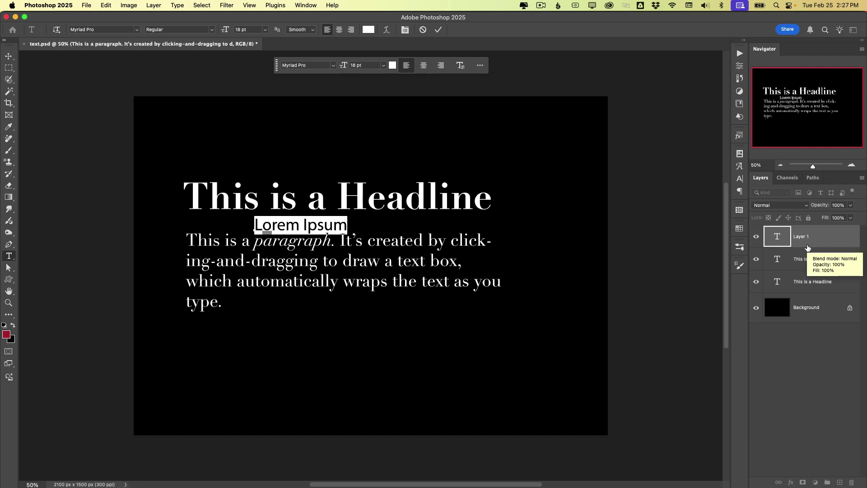
{"action": "left_click_drag", "start_coordinate": [255, 227], "coordinate": [255, 222]}
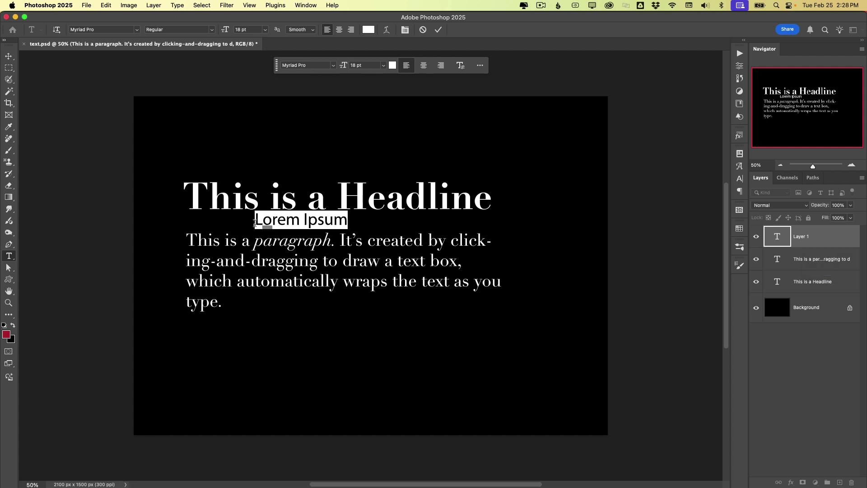
{"action": "key", "text": "BackSpace"}
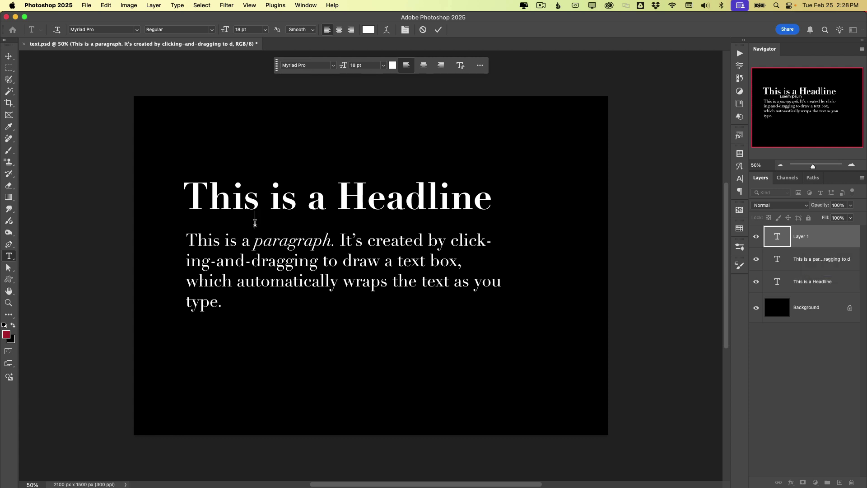
Discard the empty text layer and make 'text box,' bold in the paragraph.
{"action": "key", "text": "Escape"}
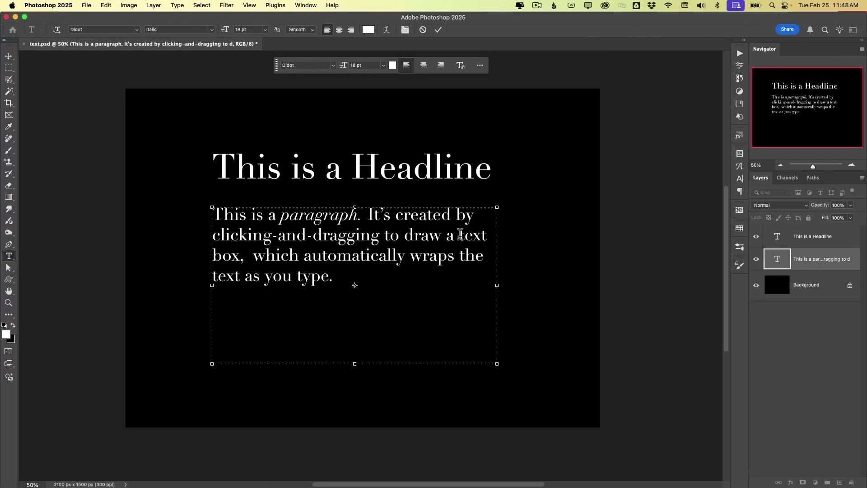
{"action": "left_click_drag", "start_coordinate": [459, 235], "coordinate": [244, 260]}
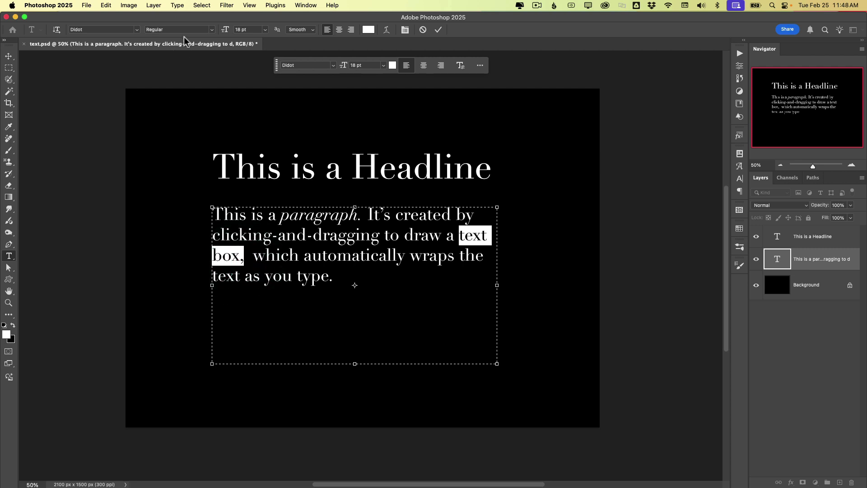
{"action": "left_click", "coordinate": [211, 30]}
{"action": "left_click", "coordinate": [201, 66]}
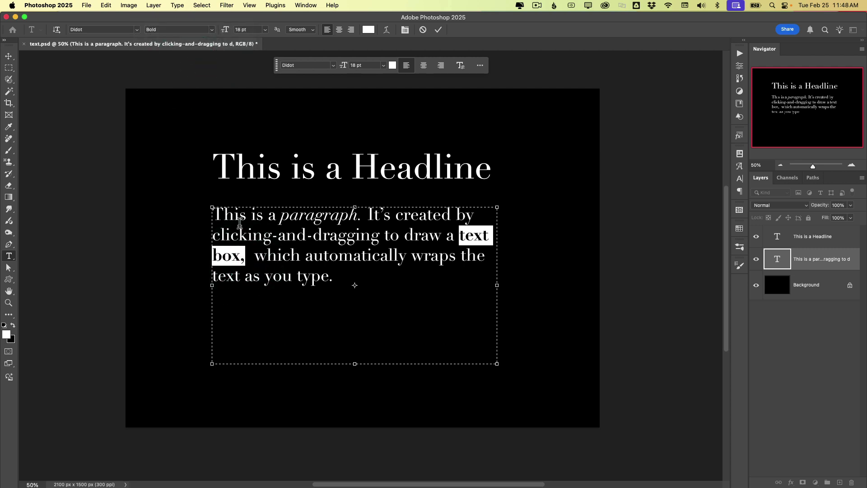
Delete the extra space before 'which', narrow the text box, and commit the paragraph.
{"action": "left_click", "coordinate": [254, 254]}
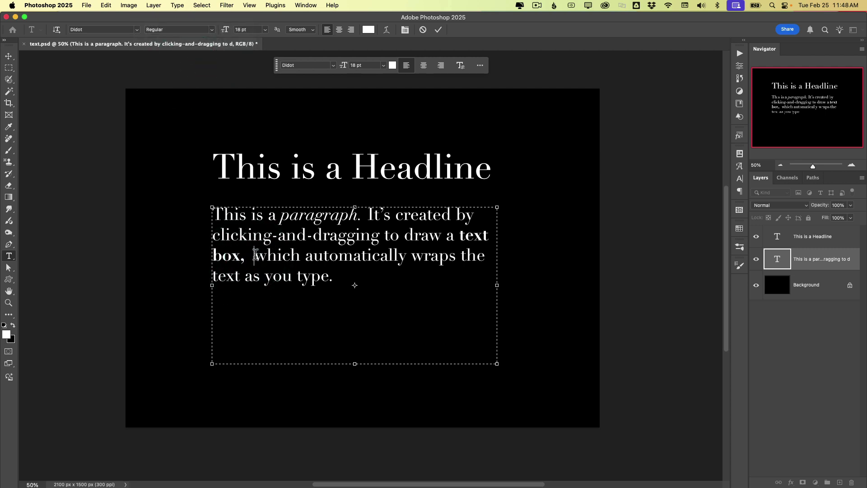
{"action": "key", "text": "Delete"}
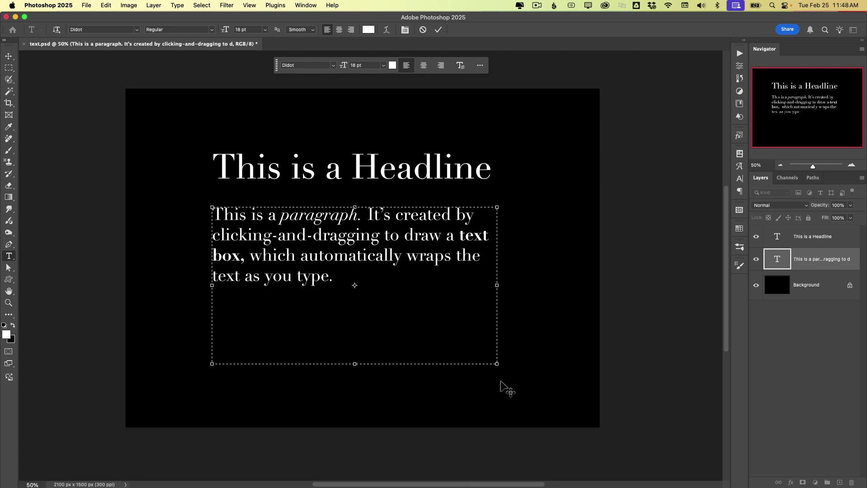
{"action": "left_click_drag", "start_coordinate": [495, 366], "coordinate": [443, 364]}
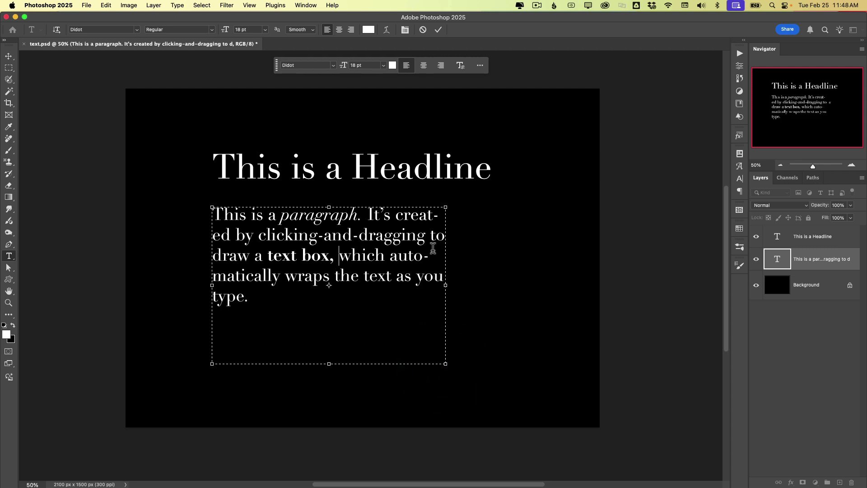
{"action": "left_click", "coordinate": [439, 29]}
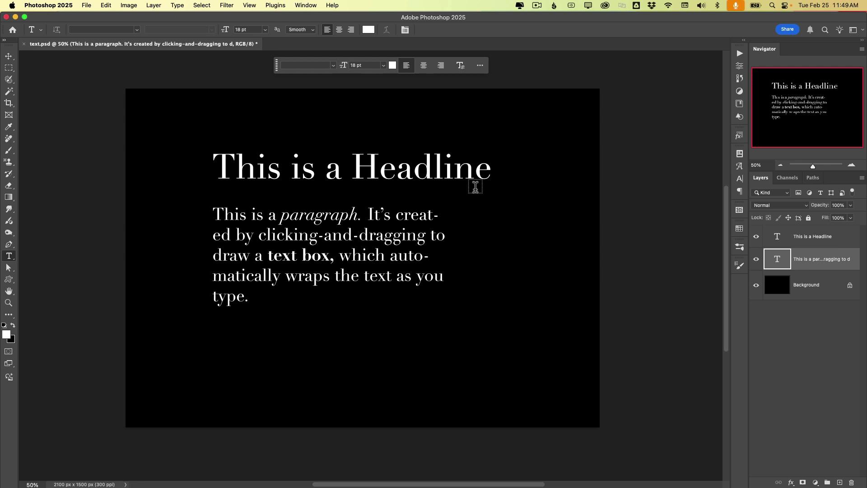
{"action": "left_click_drag", "start_coordinate": [363, 215], "coordinate": [278, 215]}
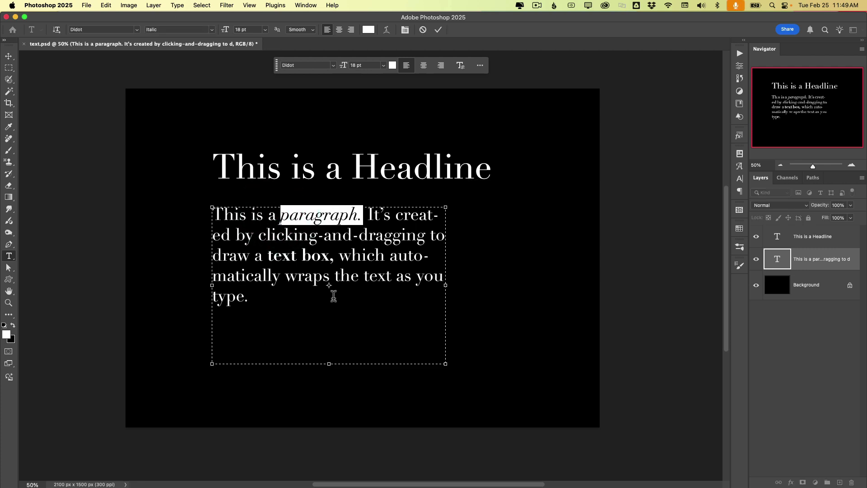
{"action": "left_click", "coordinate": [438, 29]}
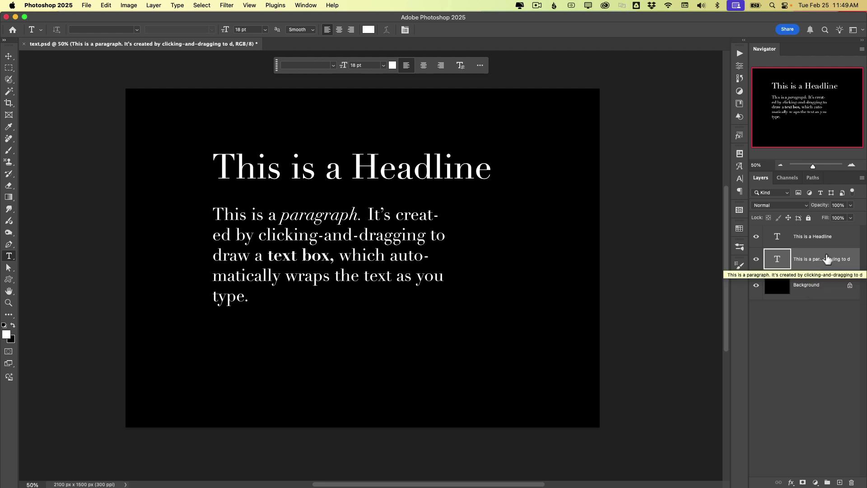
{"action": "left_click", "coordinate": [839, 237], "text": "shift"}
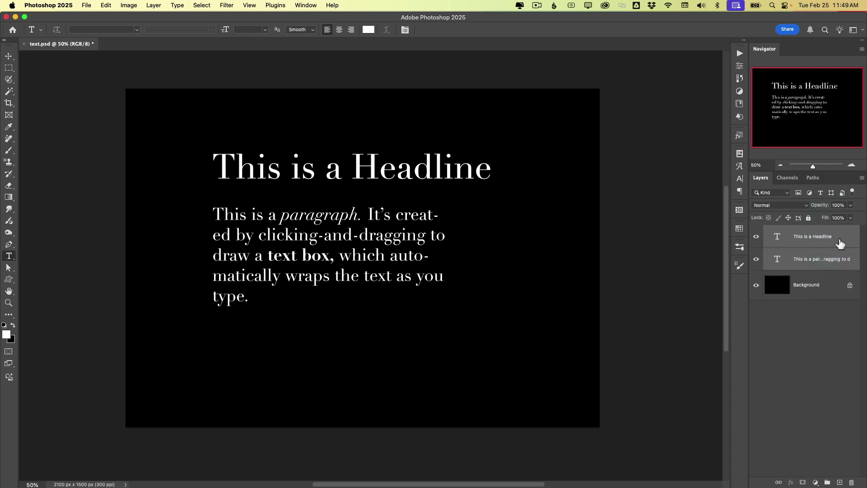
{"action": "left_click", "coordinate": [138, 31]}
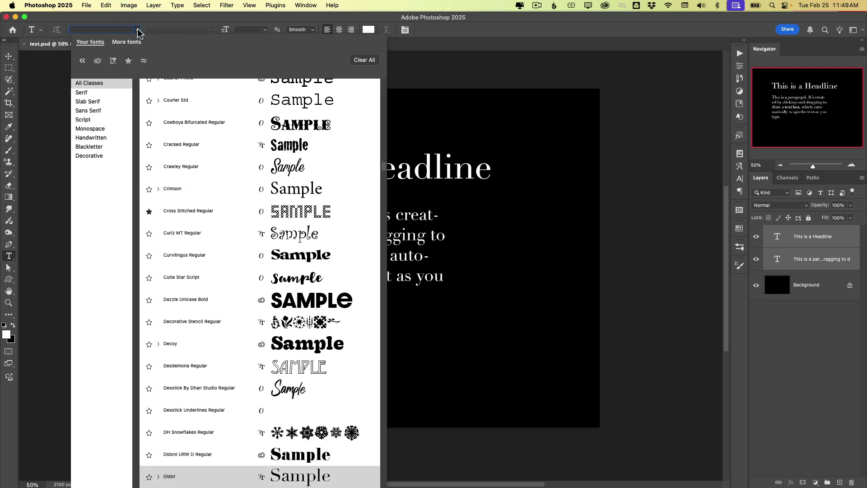
{"action": "type", "text": "time"}
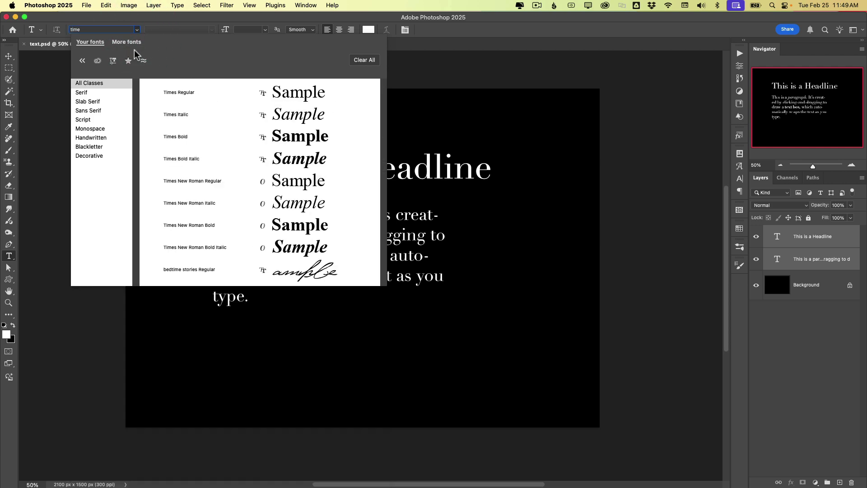
{"action": "left_click", "coordinate": [189, 90]}
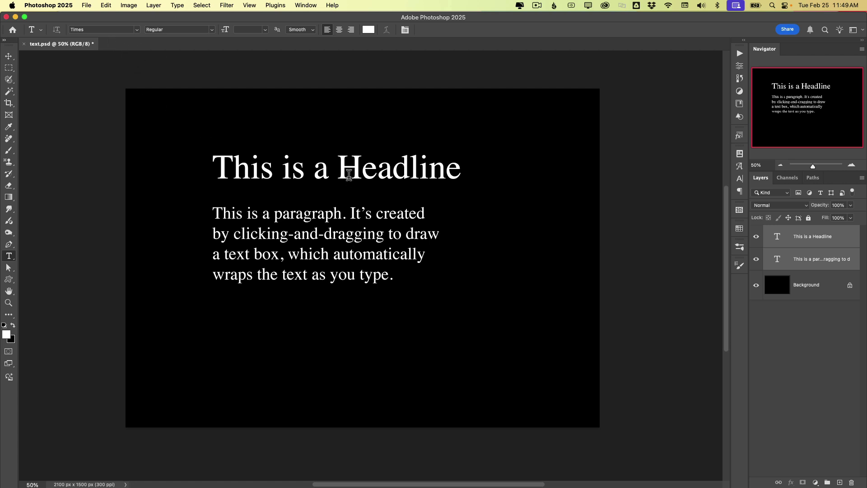
{"action": "key", "text": "super+z"}
{"action": "left_click", "coordinate": [817, 260]}
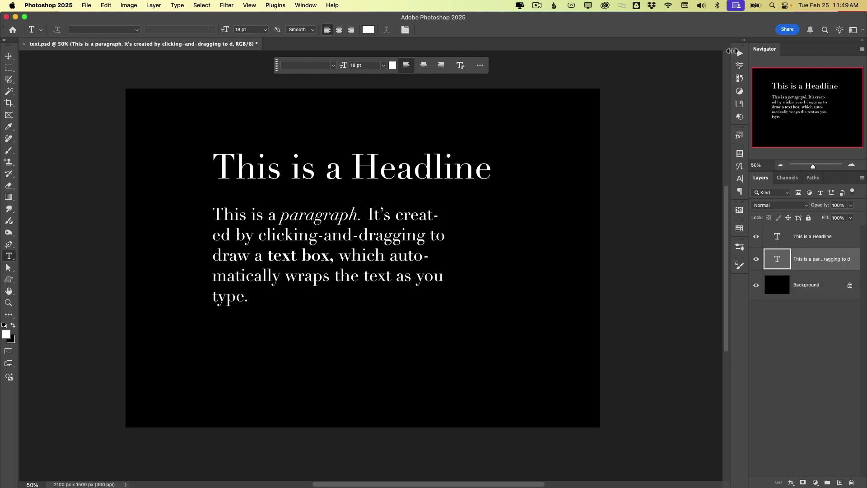
Show the Properties panel for the paragraph layer, test-widening the text box then cancelling.
{"action": "left_click", "coordinate": [315, 6]}
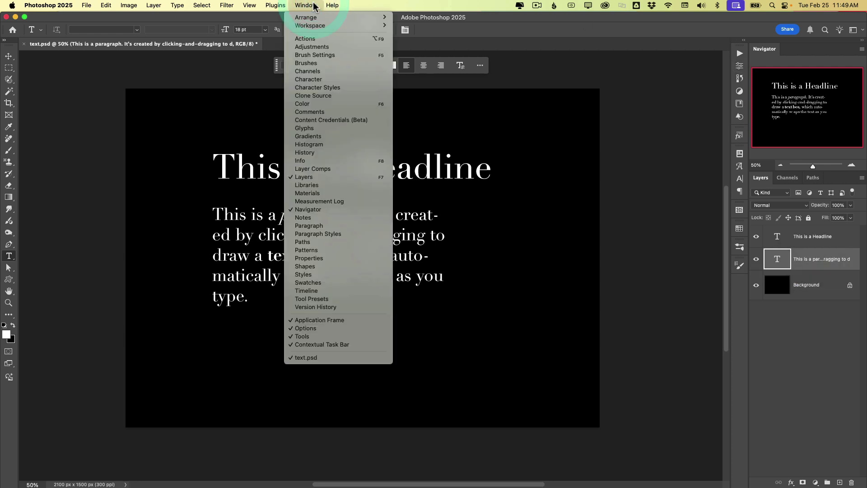
{"action": "left_click", "coordinate": [309, 258]}
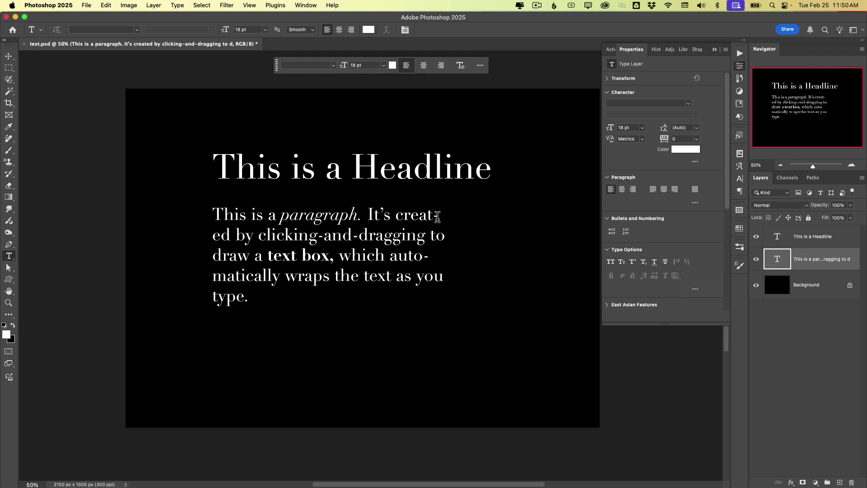
{"action": "left_click", "coordinate": [423, 234]}
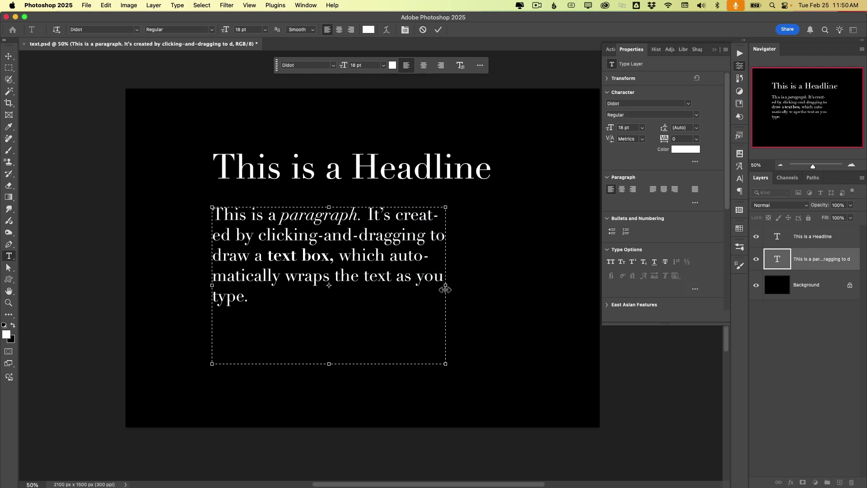
{"action": "left_click_drag", "start_coordinate": [448, 285], "coordinate": [469, 285]}
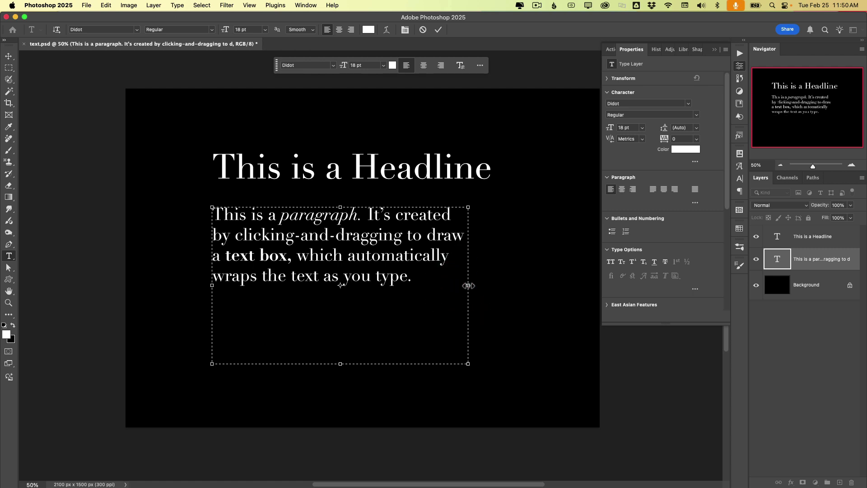
{"action": "key", "text": "Escape"}
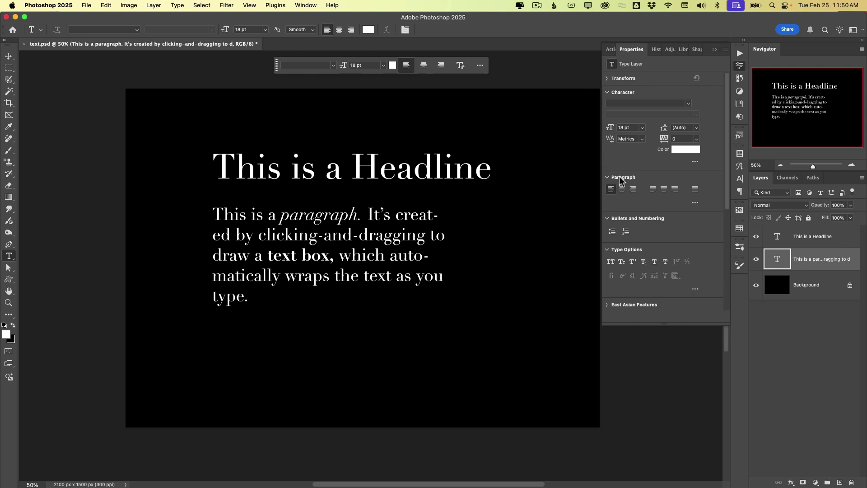
Uncheck Hyphenate in the paragraph options and widen the text box to four unbroken lines.
{"action": "left_click", "coordinate": [695, 204]}
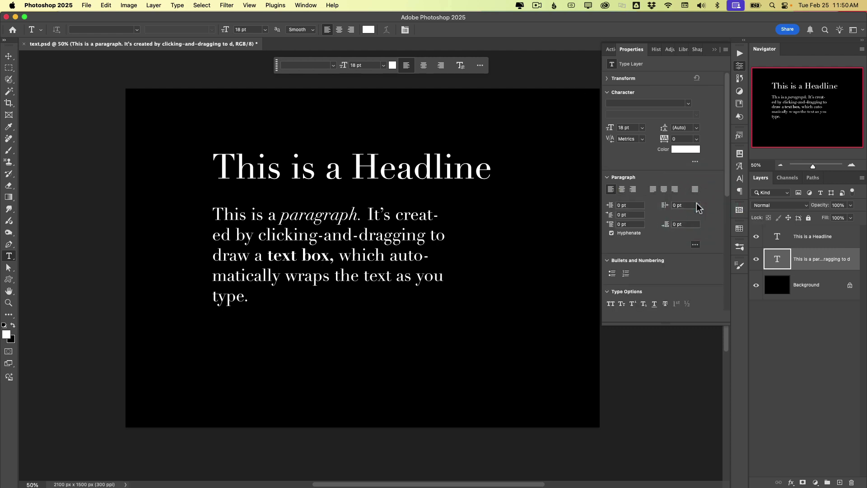
{"action": "left_click", "coordinate": [612, 234]}
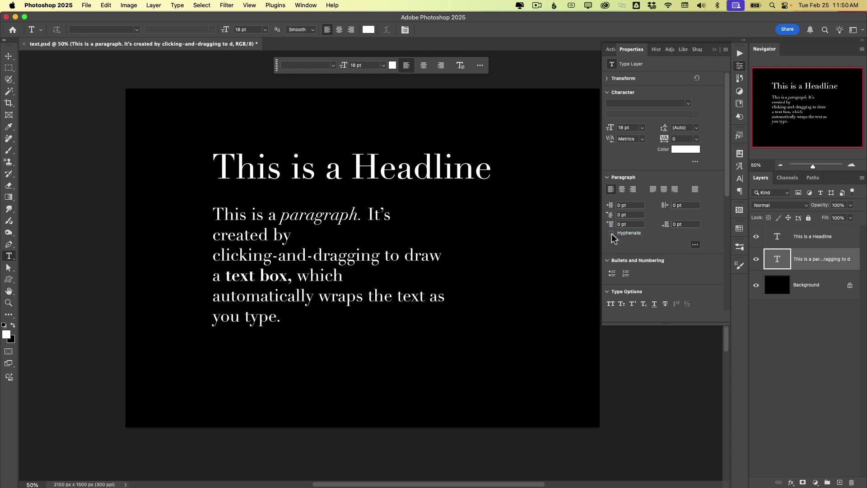
{"action": "left_click", "coordinate": [260, 271]}
{"action": "left_click_drag", "start_coordinate": [449, 359], "coordinate": [472, 358]}
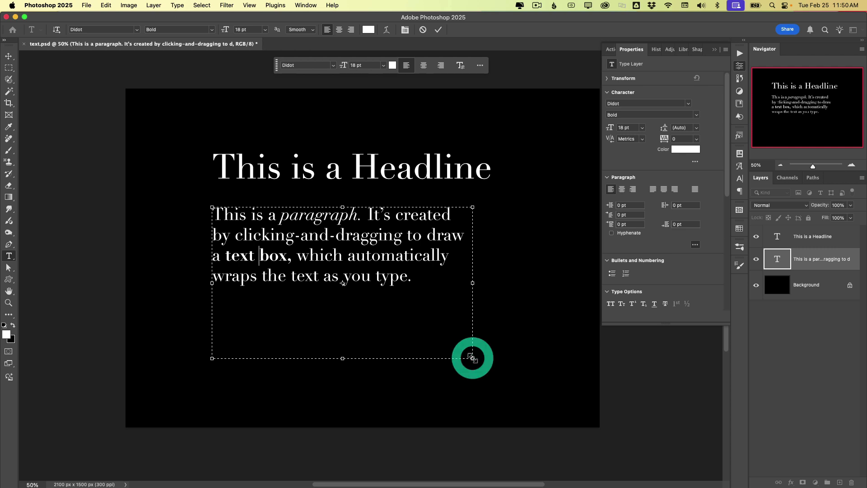
Commit the widened paragraph and show the floating Character and Paragraph panels for the 18 pt text.
{"action": "left_click", "coordinate": [439, 32]}
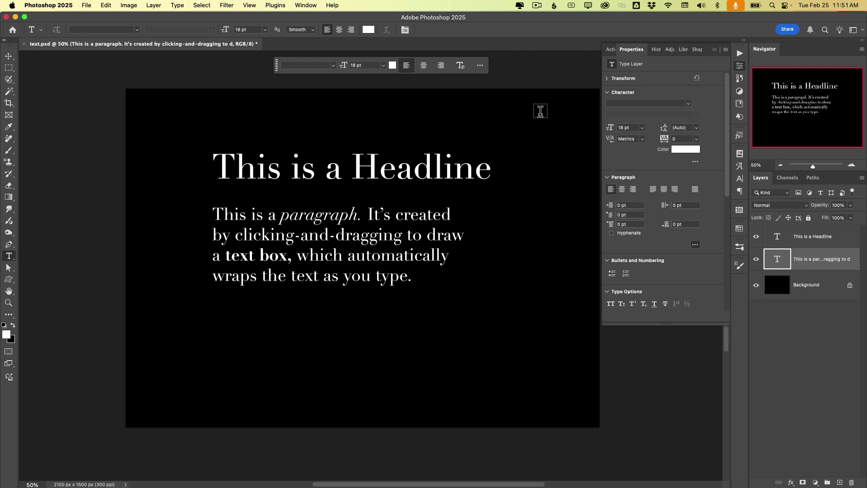
{"action": "left_click", "coordinate": [405, 30]}
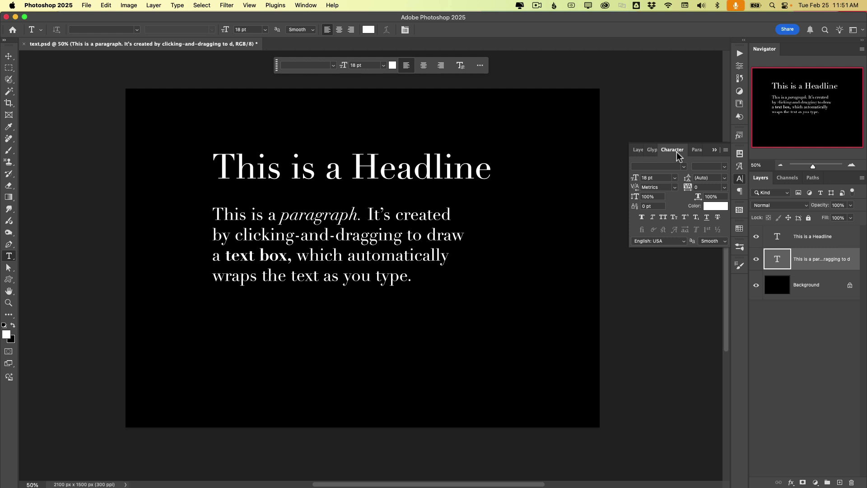
{"action": "left_click", "coordinate": [697, 153]}
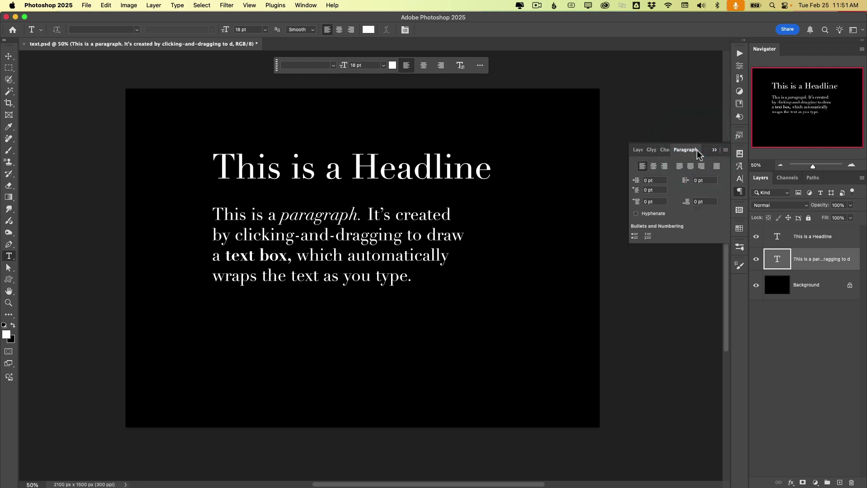
{"action": "left_click", "coordinate": [665, 150]}
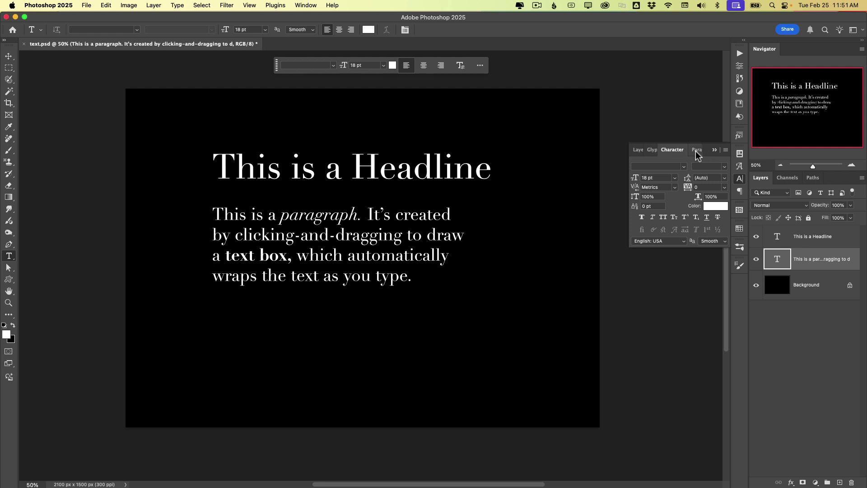
{"action": "left_click", "coordinate": [306, 5]}
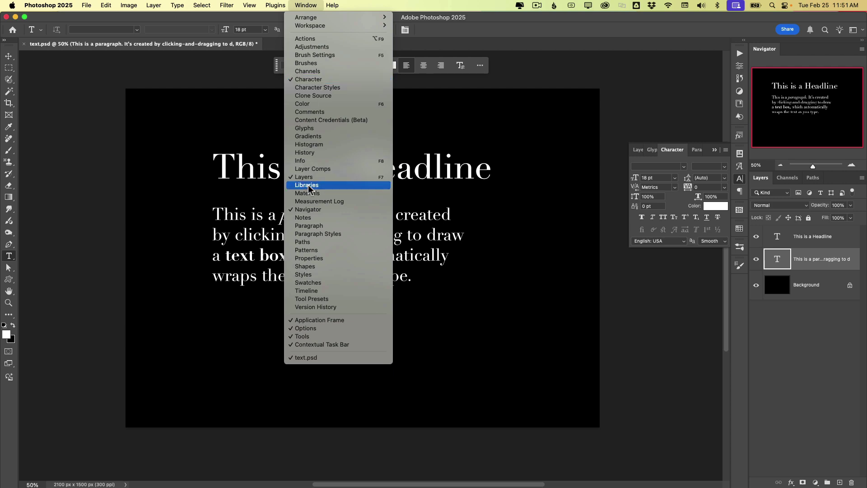
Close the floating type panels and restore the layer's Properties with expanded character options.
{"action": "left_click", "coordinate": [420, 30]}
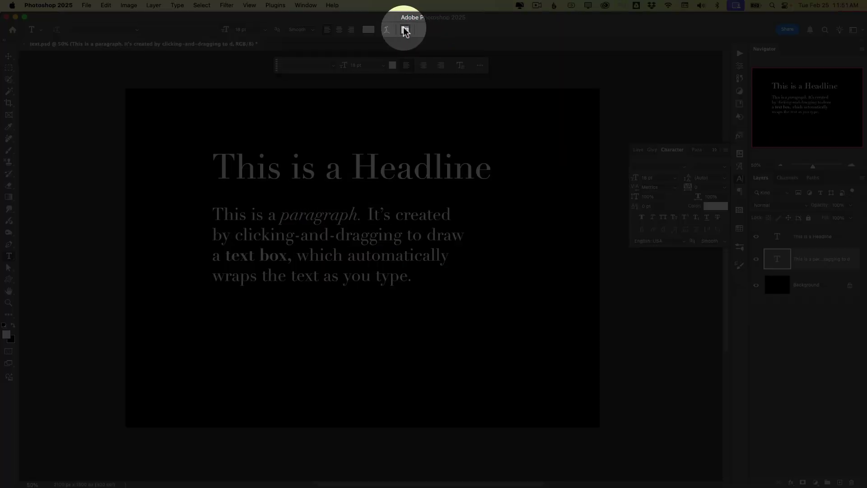
{"action": "left_click", "coordinate": [405, 30]}
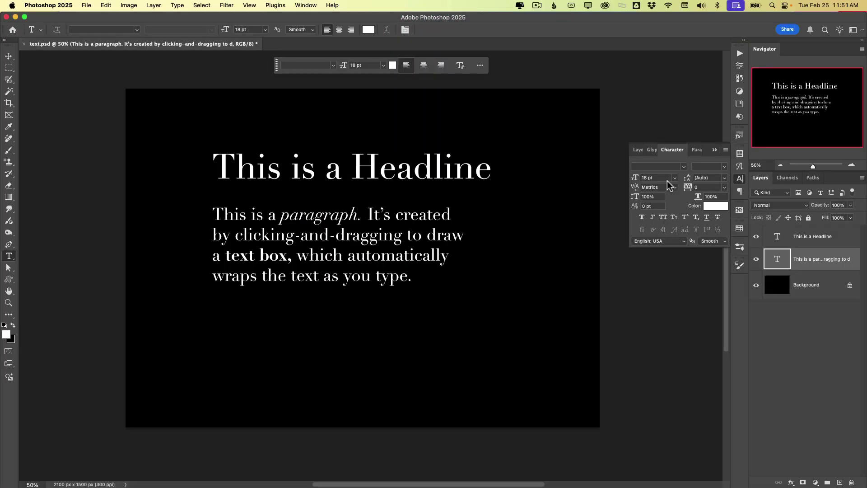
{"action": "left_click", "coordinate": [739, 66]}
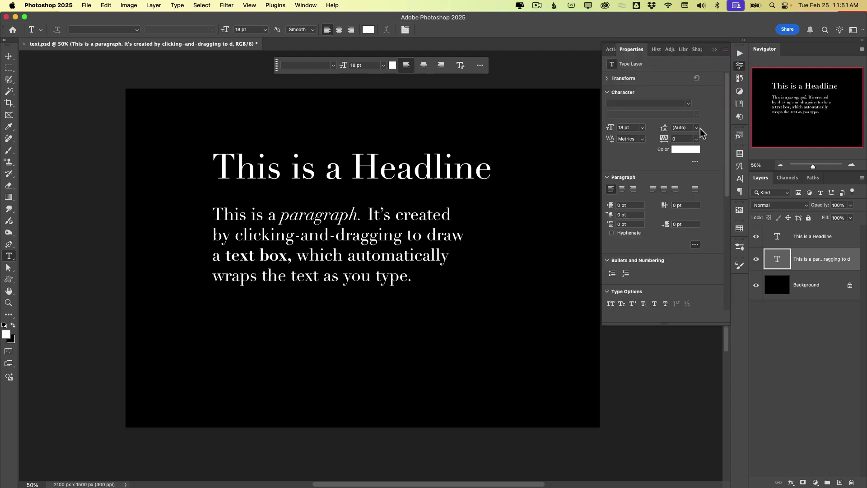
{"action": "left_click", "coordinate": [694, 161]}
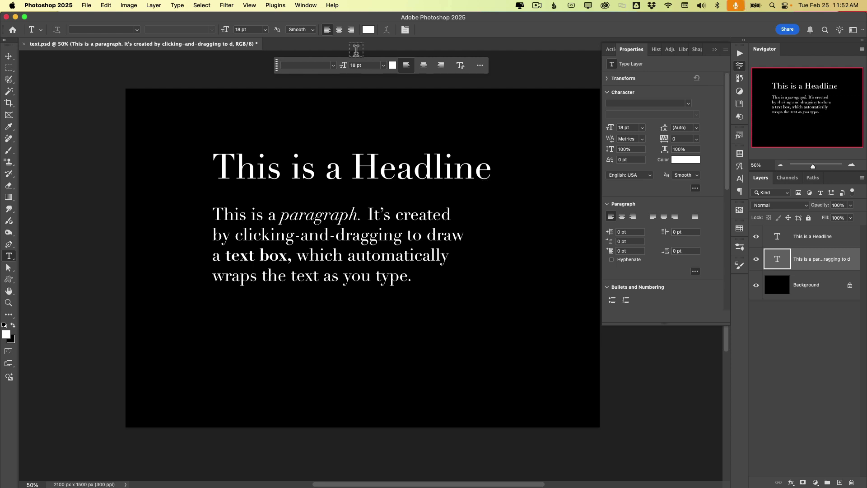
Open Window > Character, view its extra options, and resume editing the paragraph text.
{"action": "left_click", "coordinate": [307, 6]}
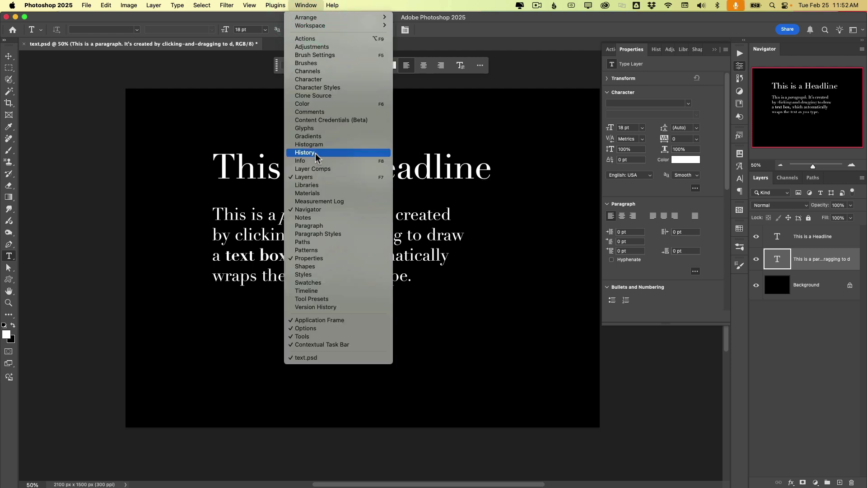
{"action": "left_click", "coordinate": [323, 81]}
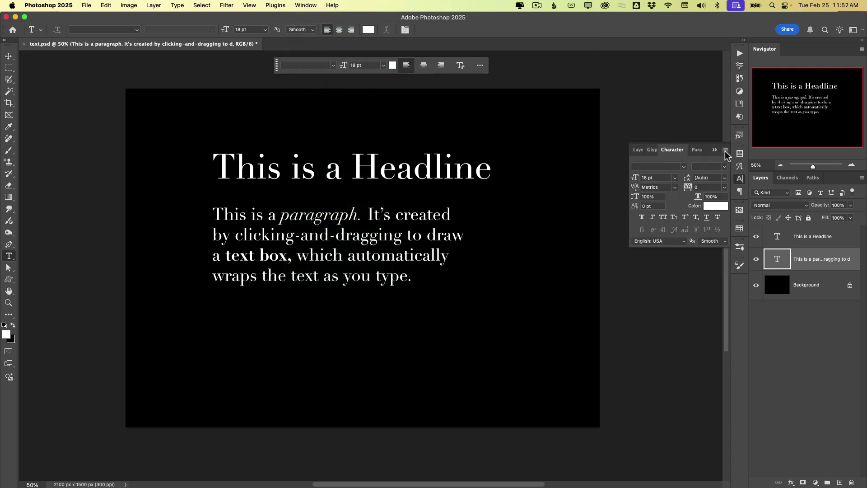
{"action": "left_click", "coordinate": [725, 150]}
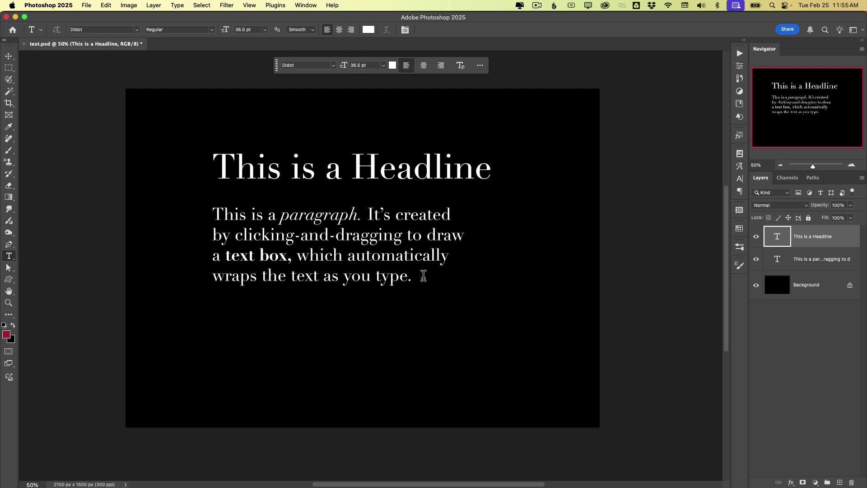
{"action": "left_click", "coordinate": [420, 278]}
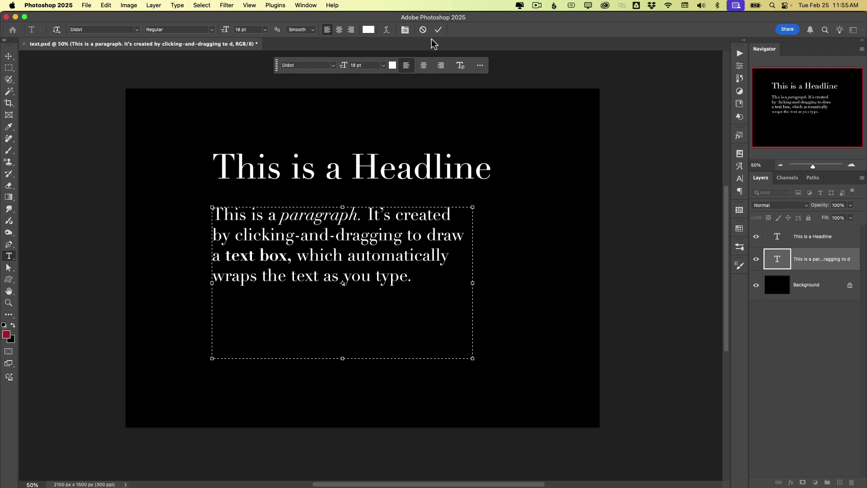
Show the Glyphs panel for Didot Regular set to Entire Font and scroll through its characters.
{"action": "left_click", "coordinate": [305, 5]}
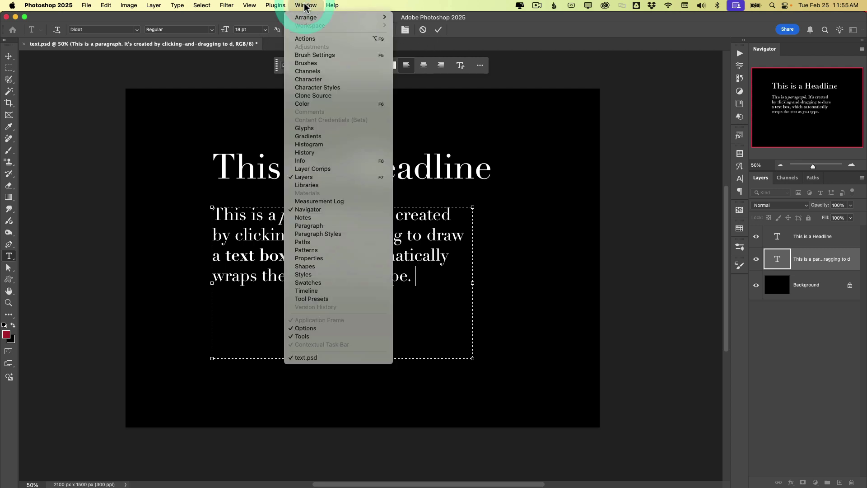
{"action": "left_click", "coordinate": [315, 128]}
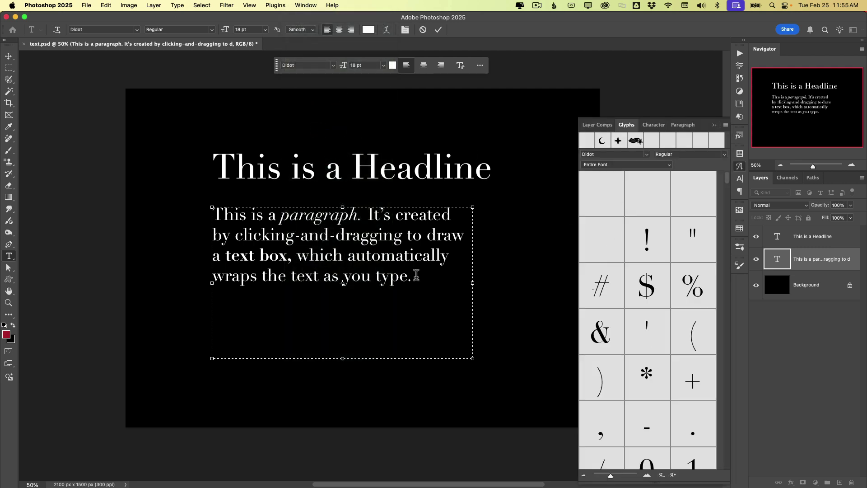
{"action": "left_click", "coordinate": [595, 155]}
{"action": "left_click", "coordinate": [626, 166]}
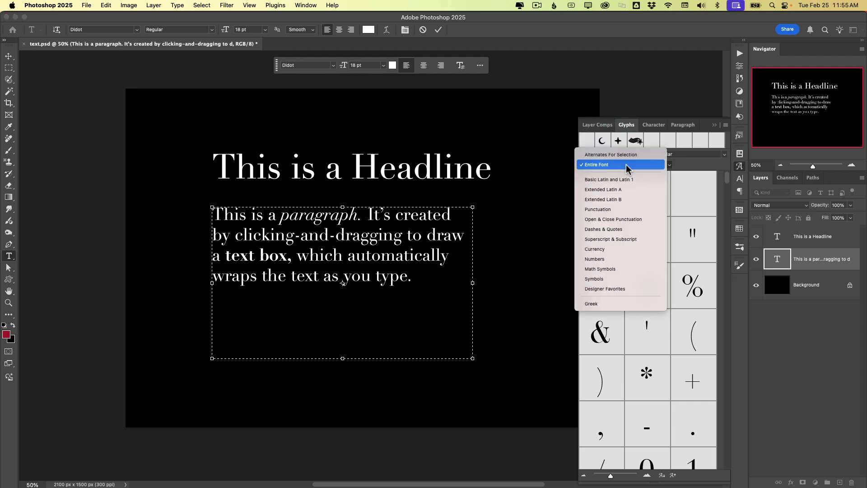
{"action": "left_click", "coordinate": [610, 164]}
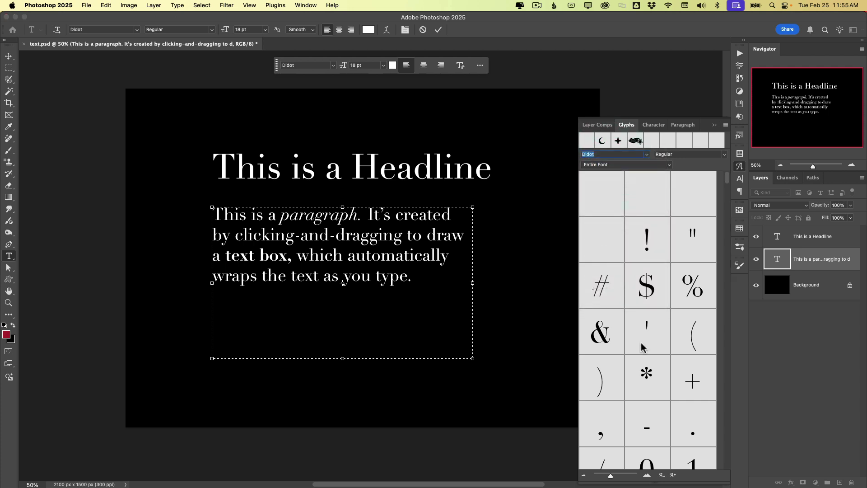
{"action": "scroll", "coordinate": [643, 346], "scroll_direction": "down", "scroll_amount": 3}
{"action": "scroll", "coordinate": [643, 347], "scroll_direction": "down", "scroll_amount": 20}
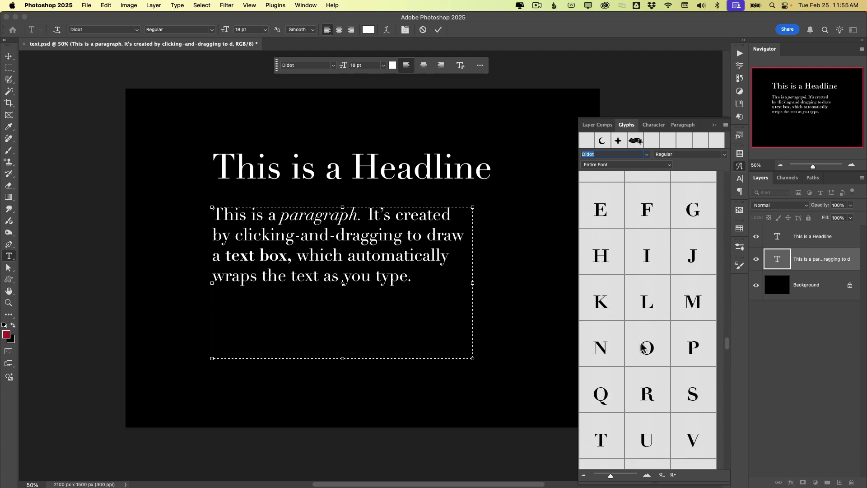
{"action": "scroll", "coordinate": [641, 347], "scroll_direction": "up", "scroll_amount": 5}
{"action": "scroll", "coordinate": [640, 347], "scroll_direction": "down", "scroll_amount": 5}
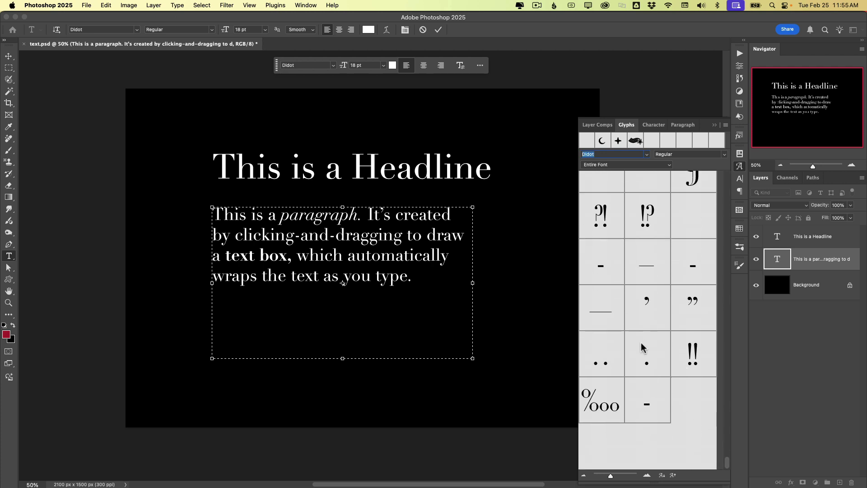
{"action": "scroll", "coordinate": [648, 239], "scroll_direction": "up", "scroll_amount": 2}
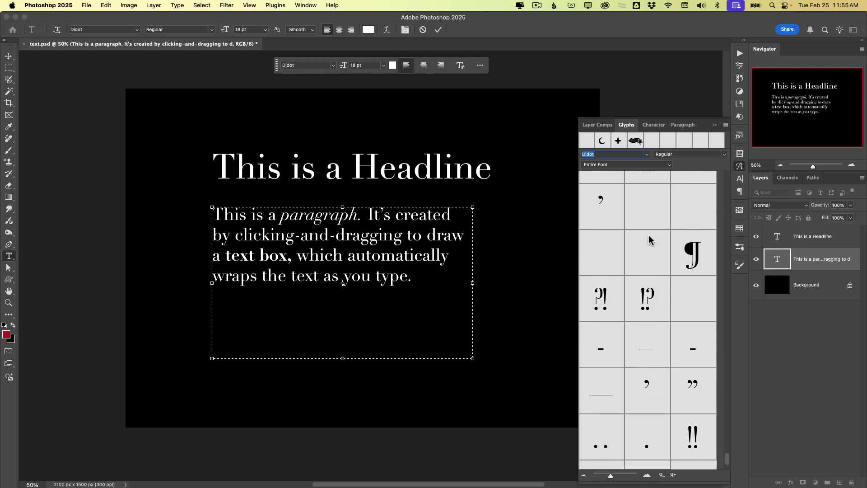
{"action": "scroll", "coordinate": [649, 240], "scroll_direction": "up", "scroll_amount": 5}
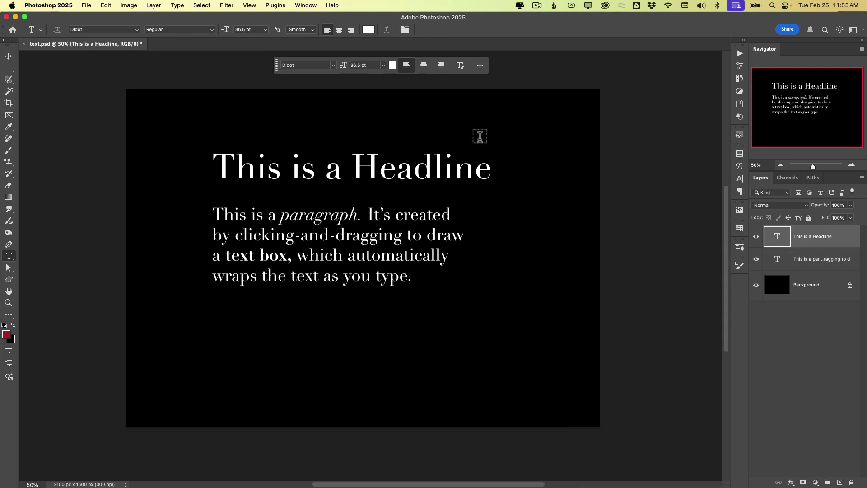